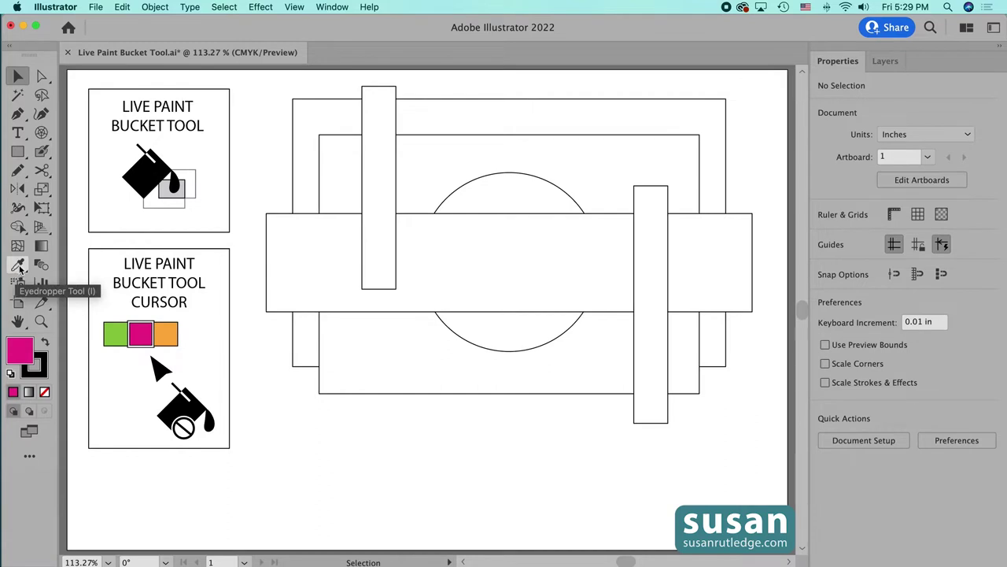
pyautogui.click(347, 8)
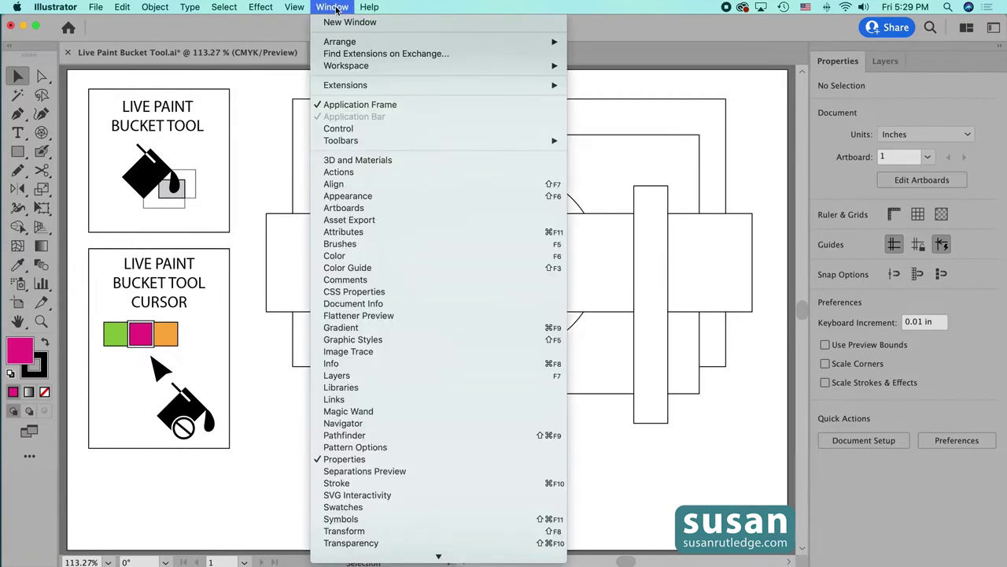
pyautogui.moveTo(343, 142)
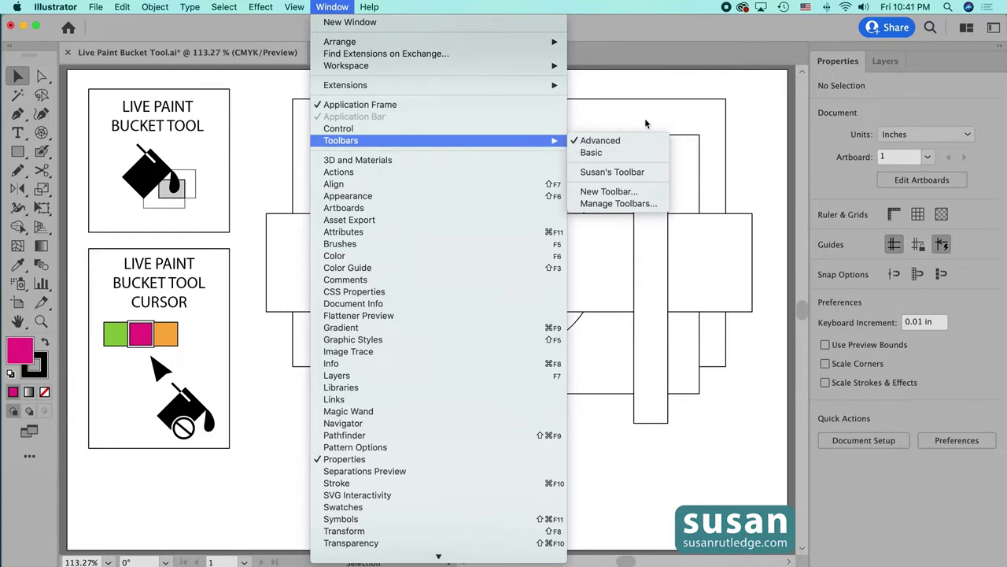
pyautogui.click(645, 122)
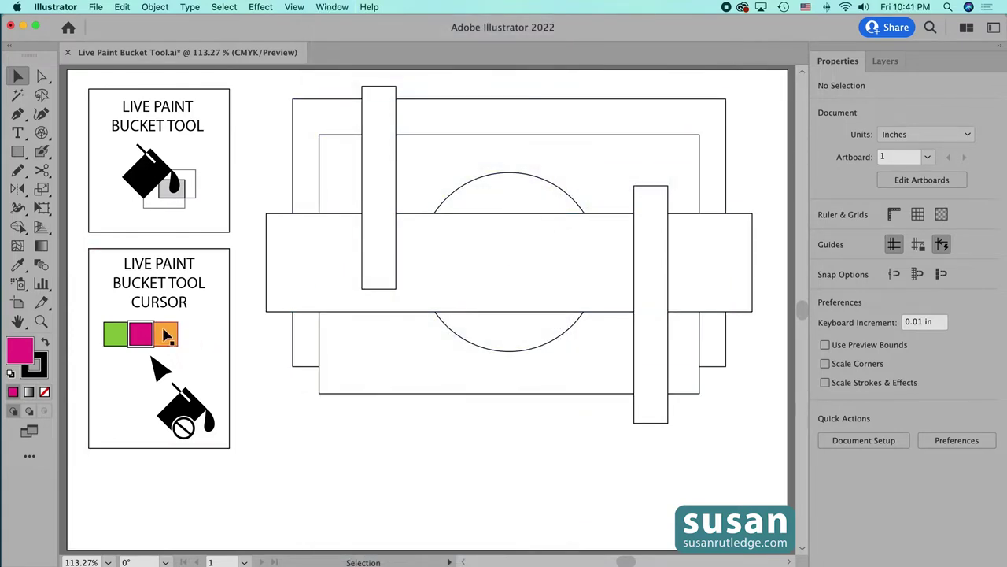
# Activate the Live Paint Bucket tool and set its fill color to the orange swatch
pyautogui.click(18, 228)
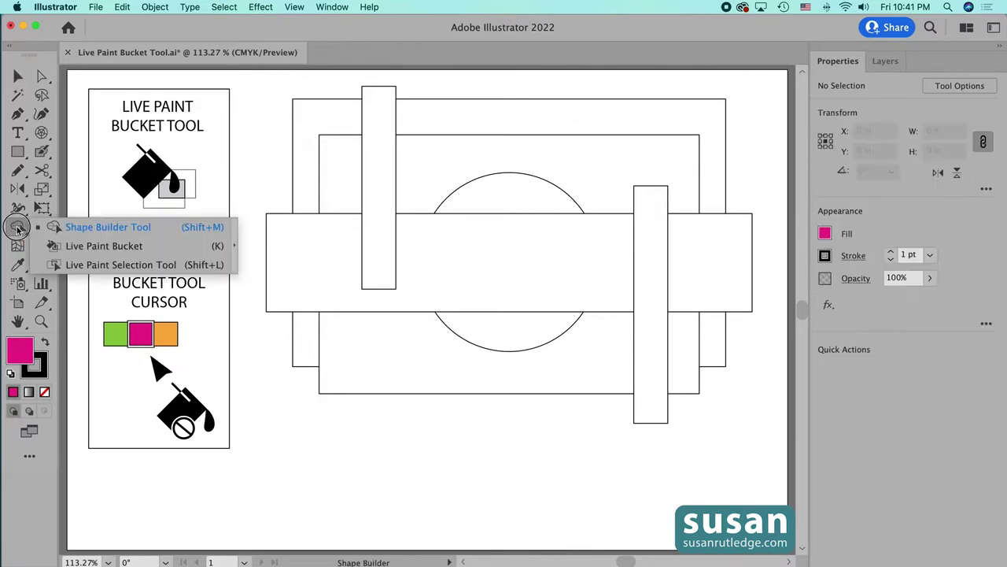
pyautogui.moveTo(18, 228)
pyautogui.mouseDown()
pyautogui.moveTo(75, 250)
pyautogui.moveTo(190, 250)
pyautogui.mouseUp()
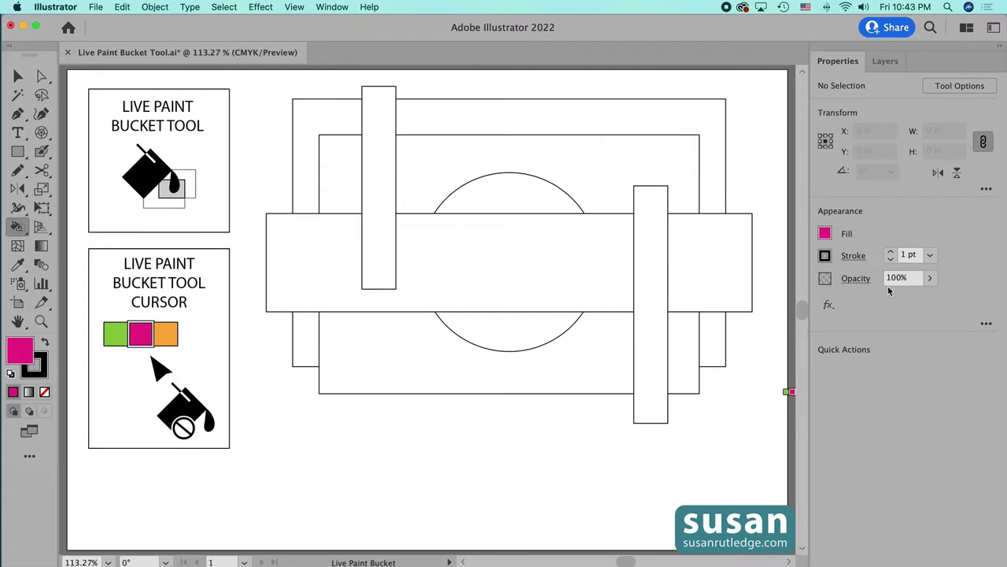
pyautogui.click(825, 233)
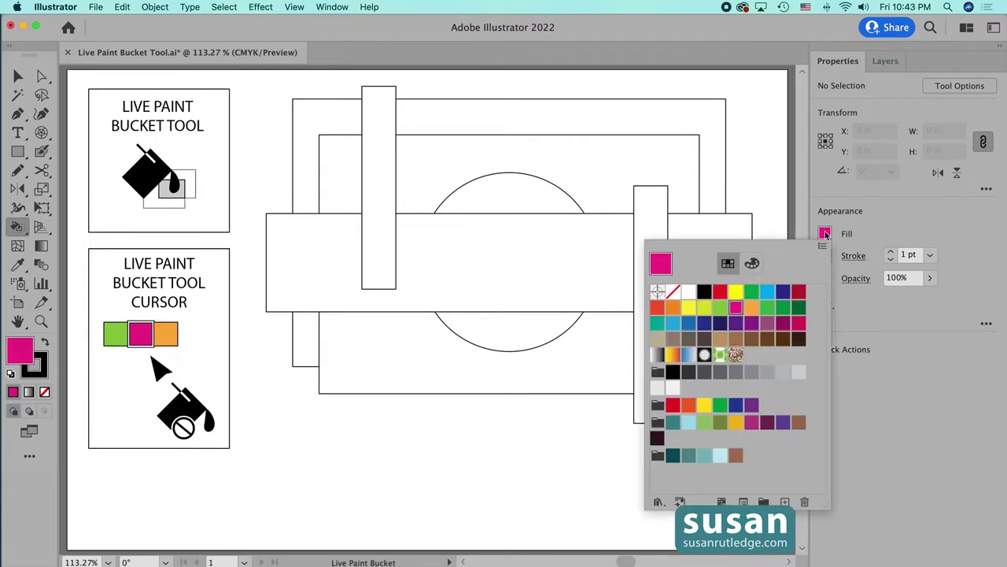
pyautogui.click(672, 308)
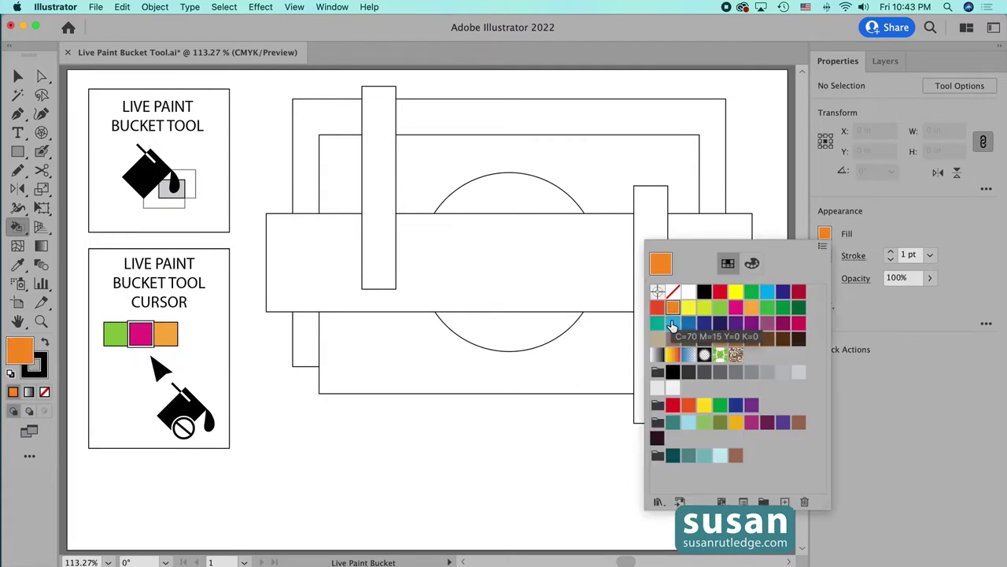
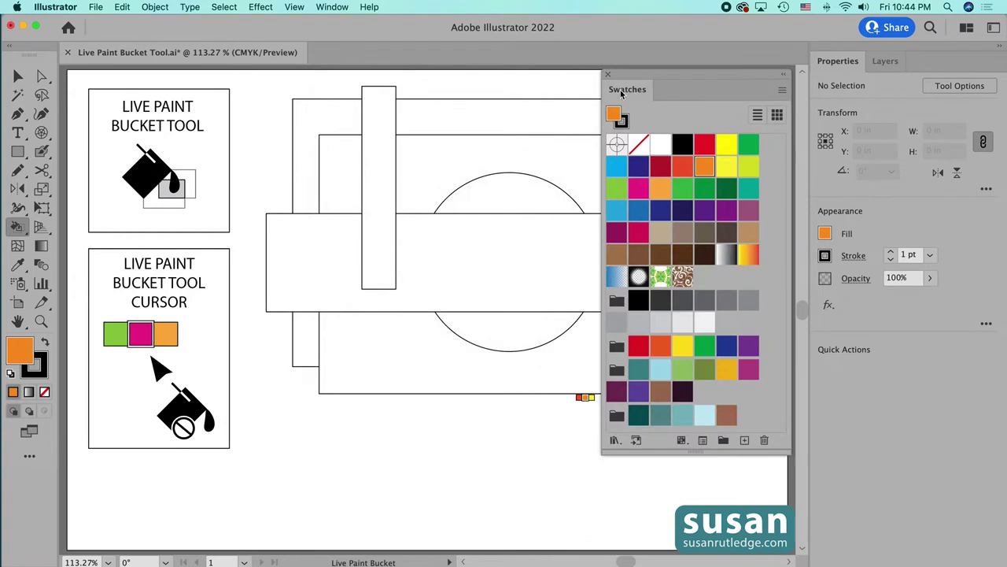
# Dock the floating Swatches panel beside the Properties and Layers panels
pyautogui.moveTo(638, 96); pyautogui.dragTo(931, 69)
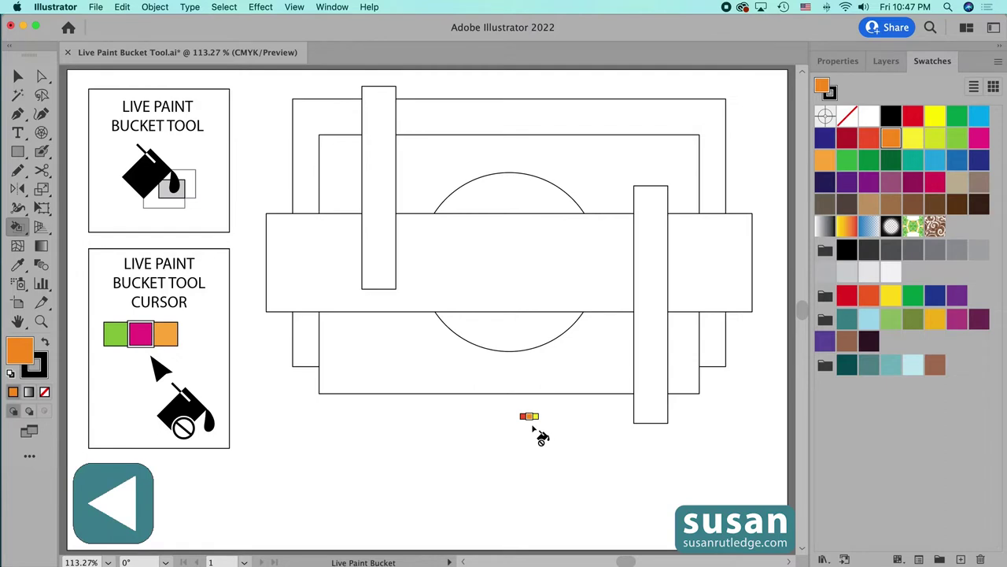
# Cycle the bucket's paint color backward through the swatches from orange to dark blue
pyautogui.press('Left')
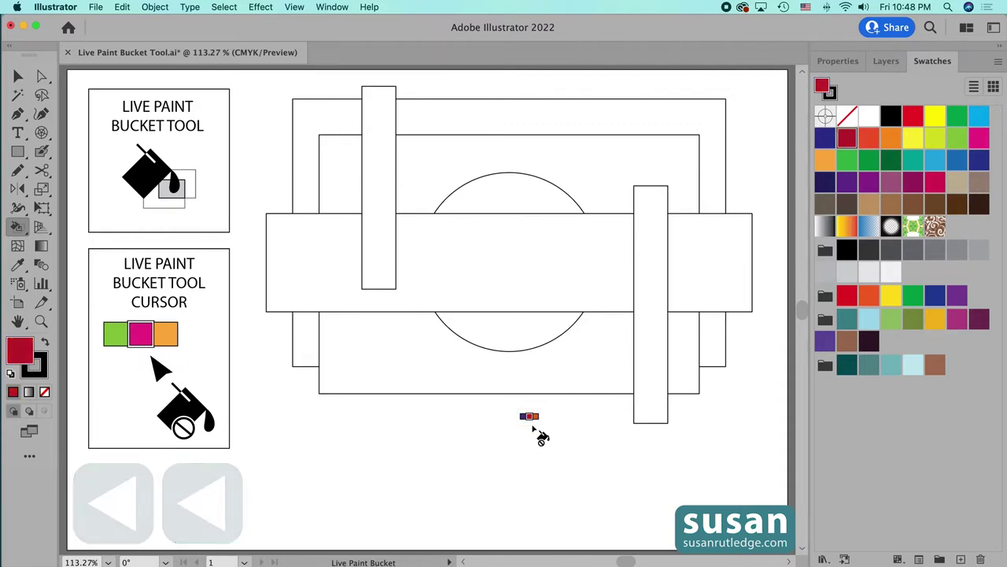
pyautogui.press('Left')
pyautogui.press('Left')
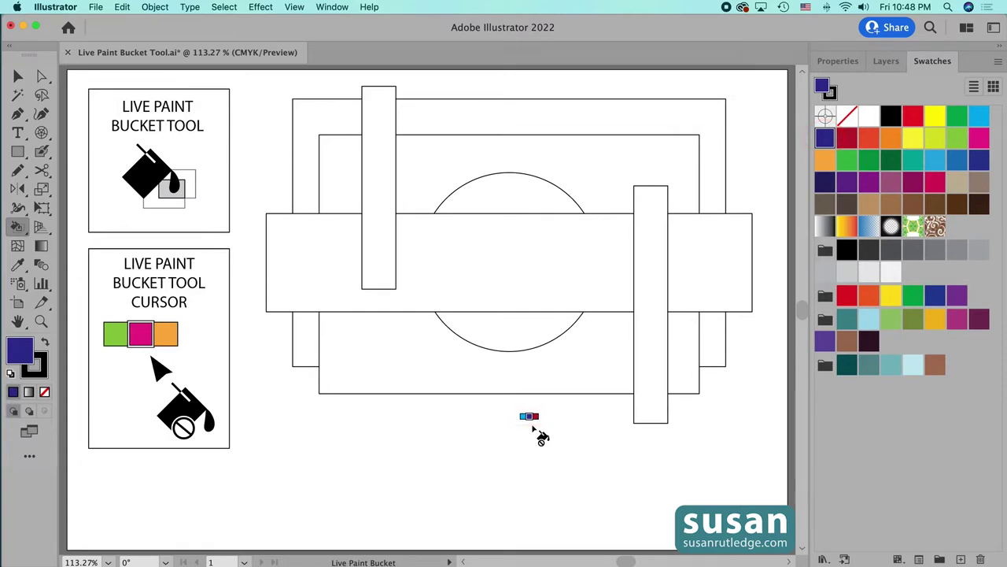
# Cycle the bucket's paint color forward through the swatches, past magenta and the greens, to teal green
pyautogui.press('Right')
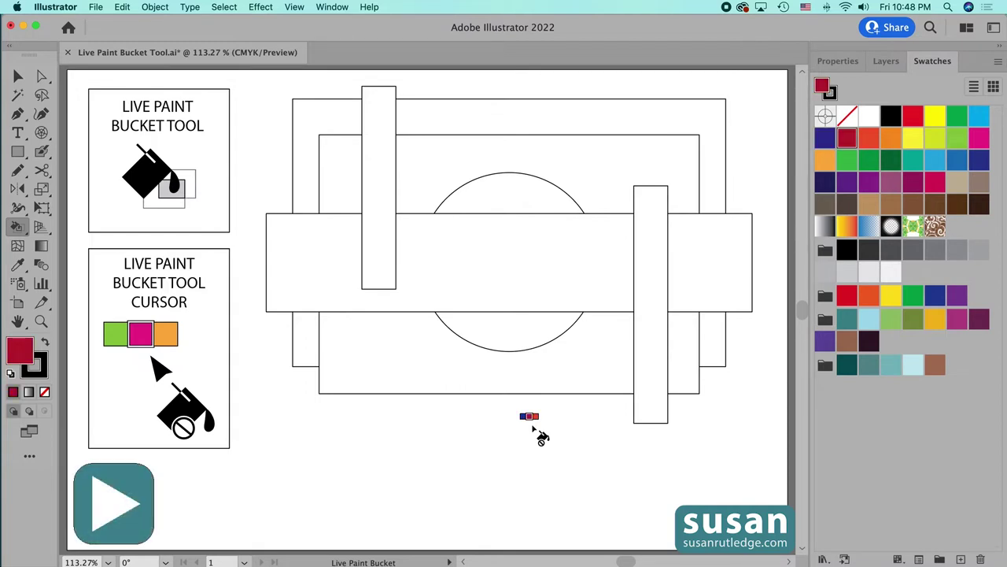
pyautogui.press('Right')
pyautogui.press('Right')
pyautogui.press('Right')
pyautogui.press('Right')
pyautogui.press('Right')
pyautogui.press('Right')
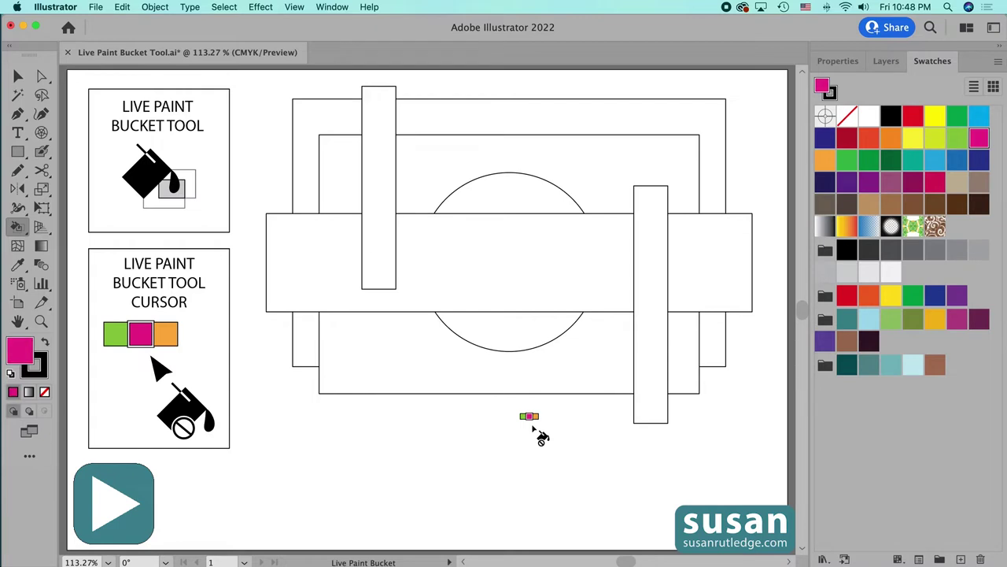
pyautogui.press('Right')
pyautogui.press('Right')
pyautogui.press('Right')
pyautogui.press('Right')
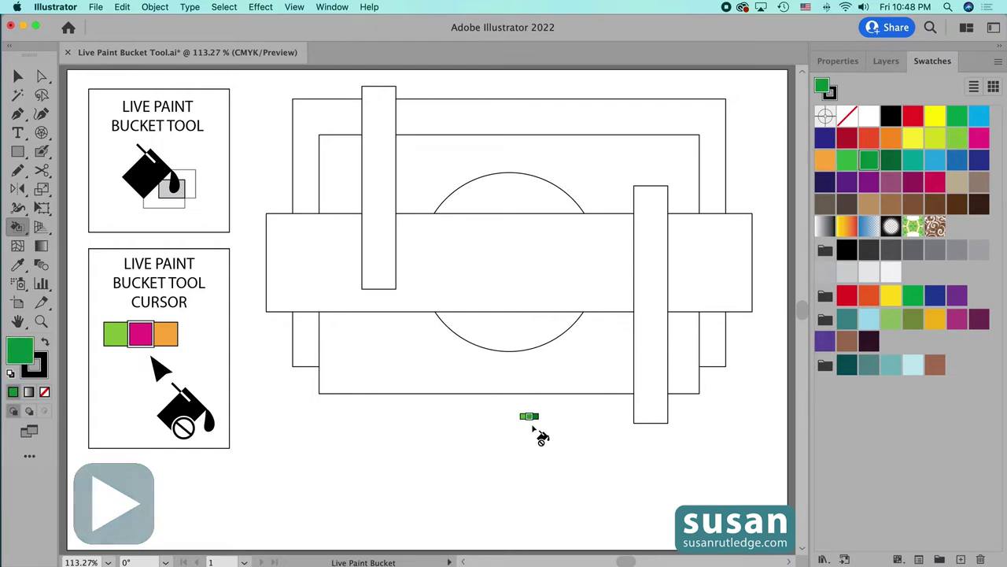
pyautogui.press('Right')
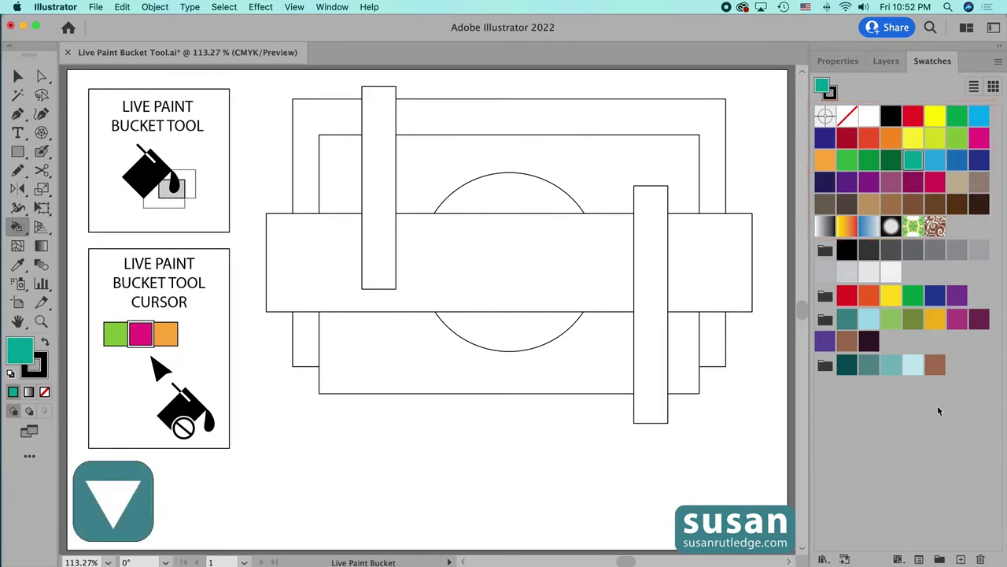
# Jump the paint color through the first swatch of each color group, from black in the grays to dark teal, and on to None
pyautogui.press('Down')
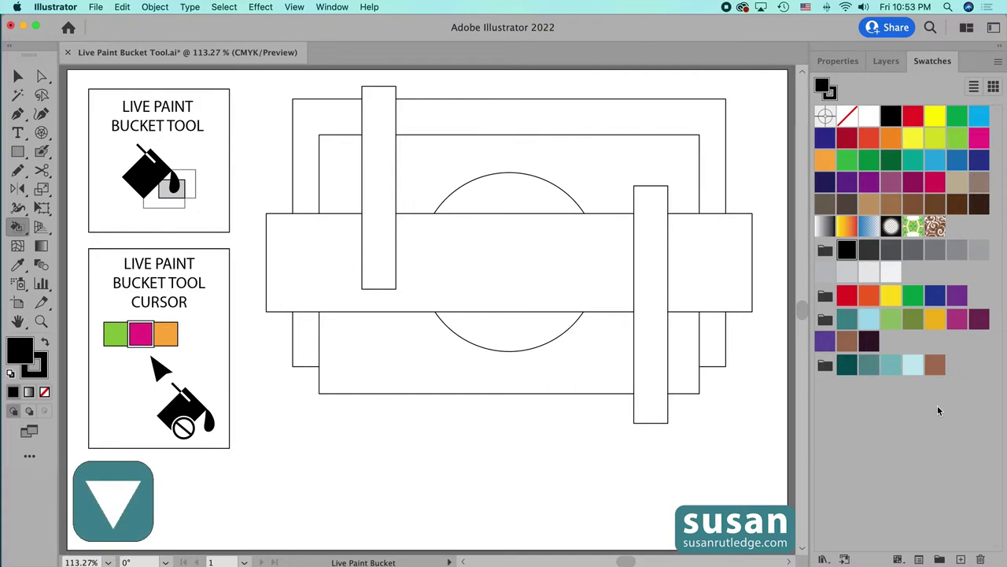
pyautogui.press('Down')
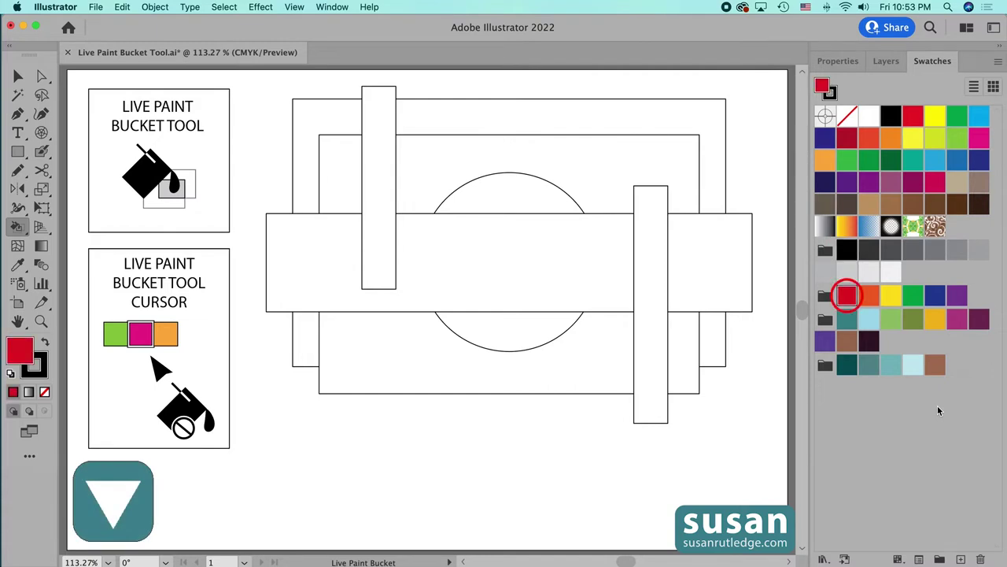
pyautogui.press('Down')
pyautogui.press('Down')
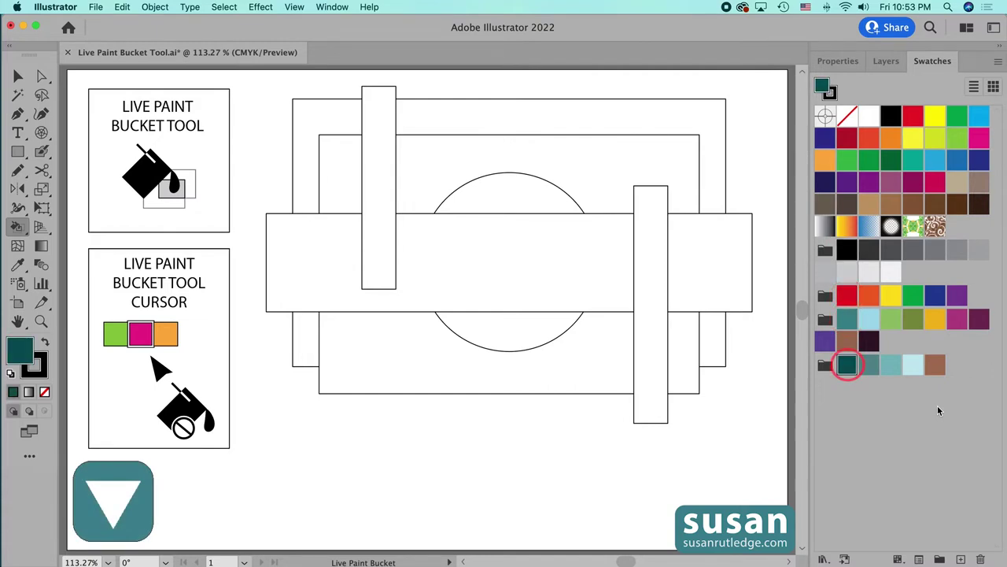
pyautogui.press('Down')
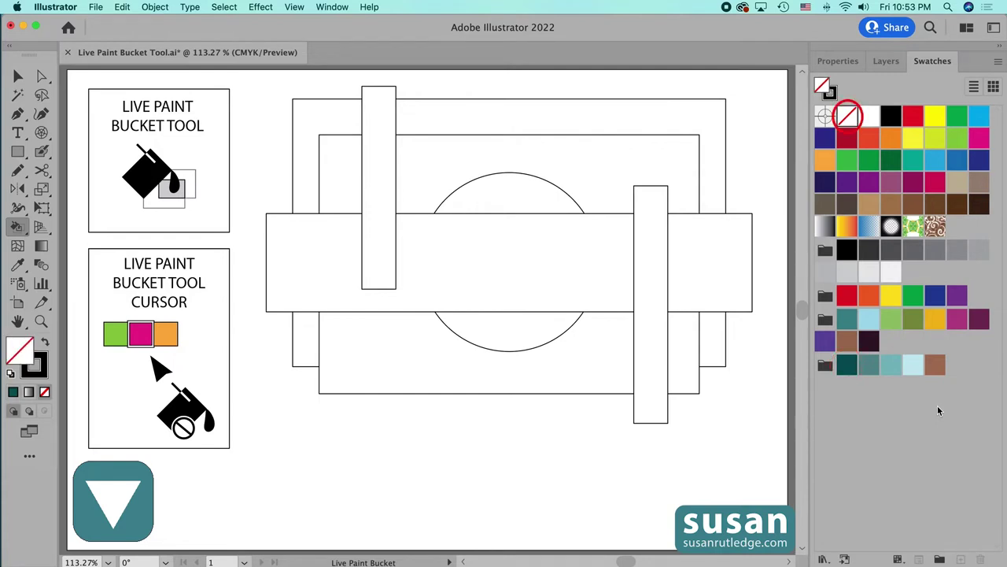
pyautogui.press('Up')
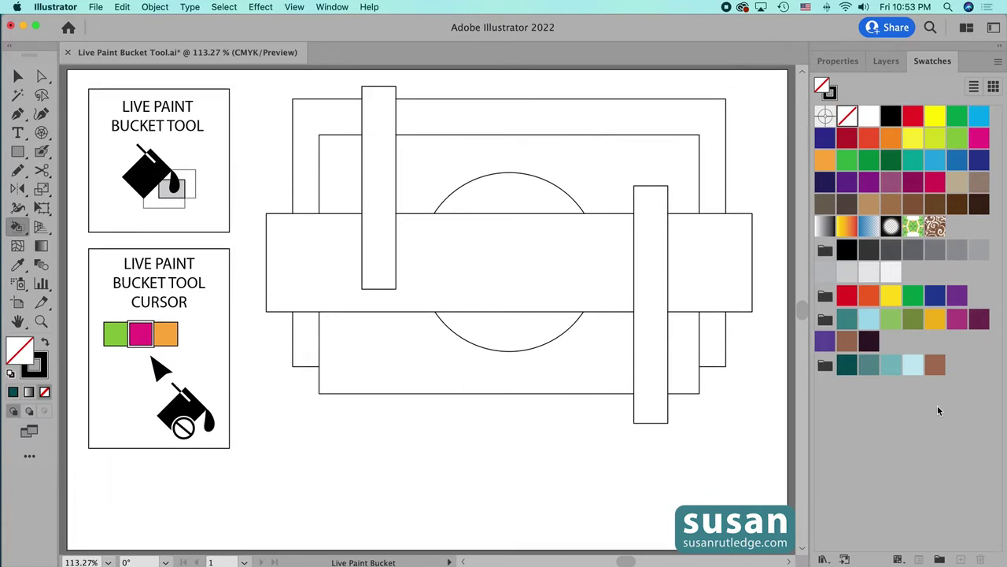
# Choose red in the bright color group and cycle the paint color through that group until it returns to red
pyautogui.click(847, 296)
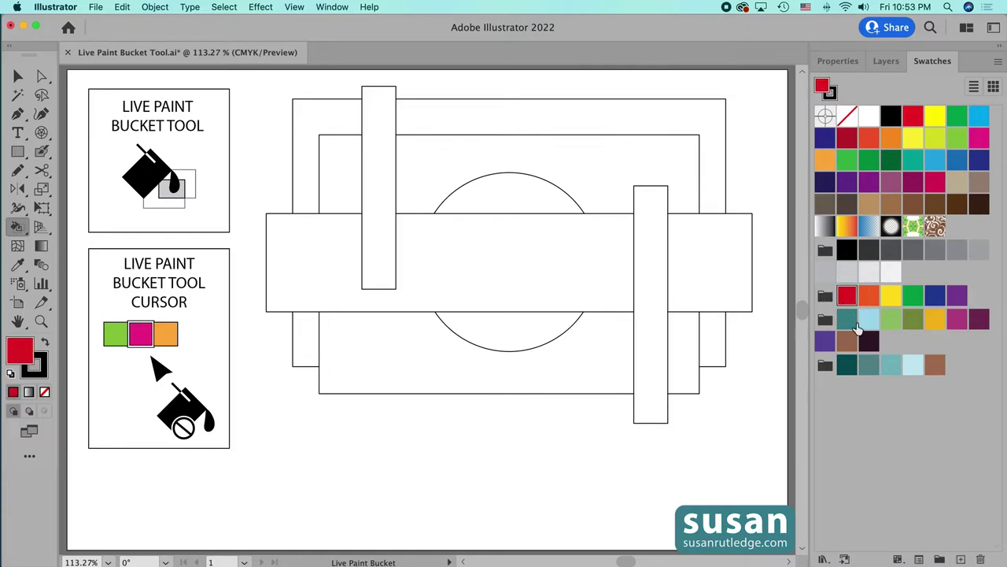
pyautogui.press('Right')
pyautogui.press('Right')
pyautogui.press('Right')
pyautogui.press('Right')
pyautogui.press('Right')
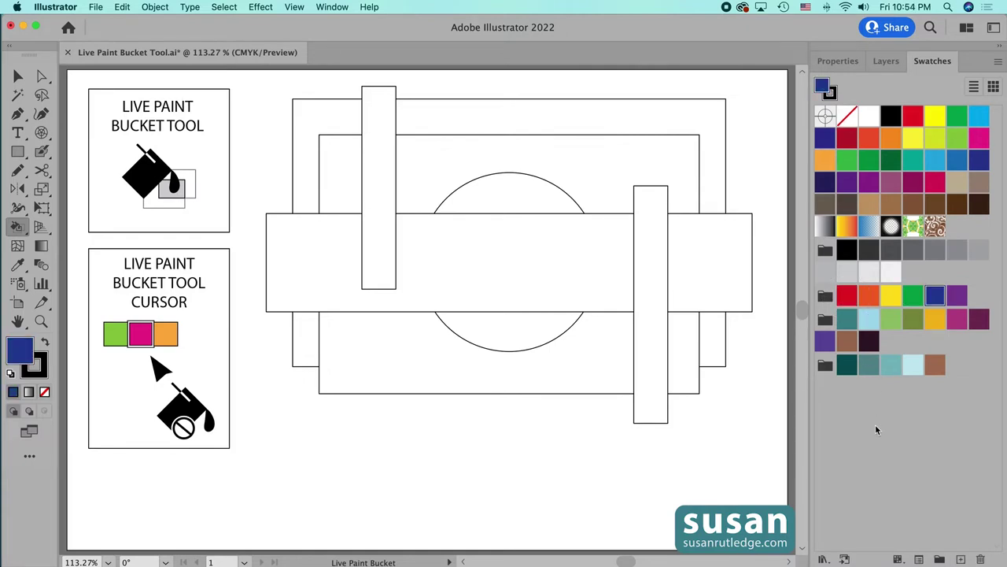
pyautogui.press('Right')
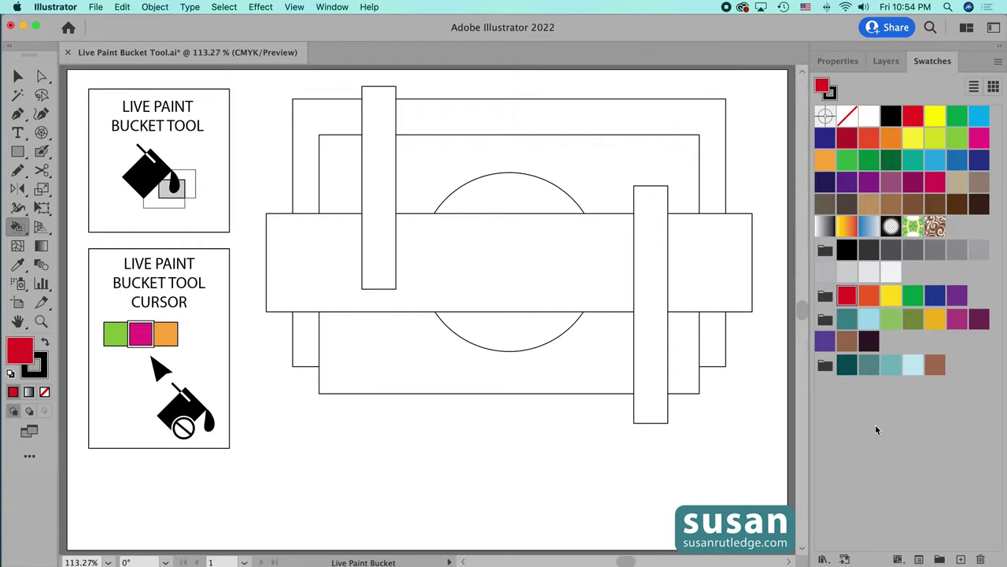
# Set the paint color to the dark teal swatch at the start of the last color group
pyautogui.press('Down')
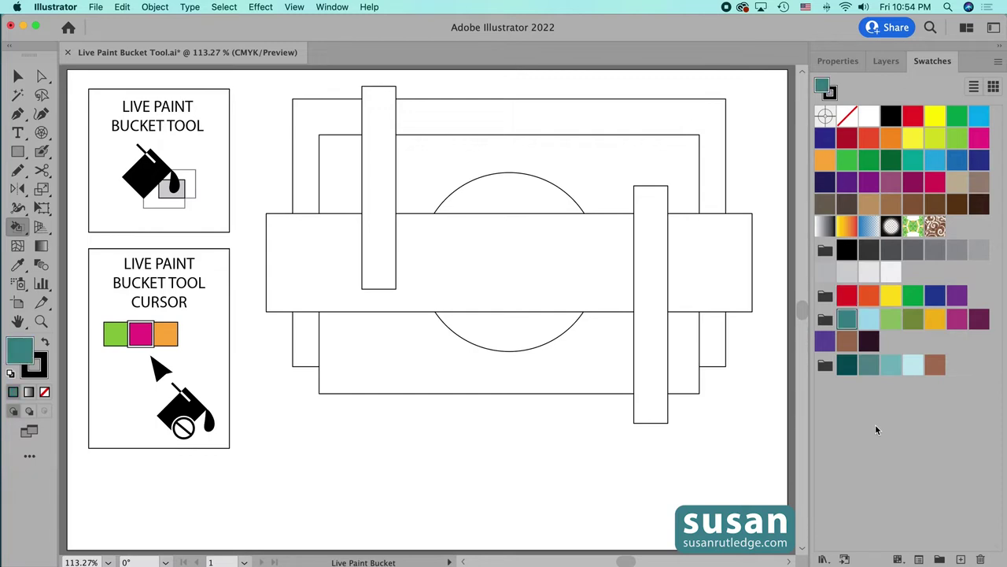
pyautogui.click(848, 367)
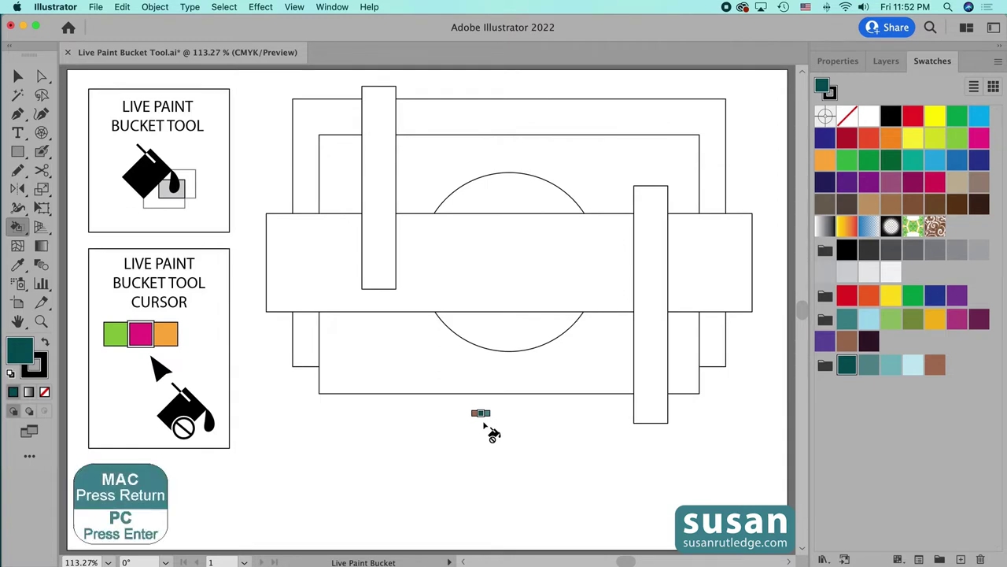
# Confirm the Live Paint Bucket options with Paint Fills, Paint Strokes and Cursor Swatch Preview enabled and a custom red 6 pt highlight
pyautogui.press('Return')
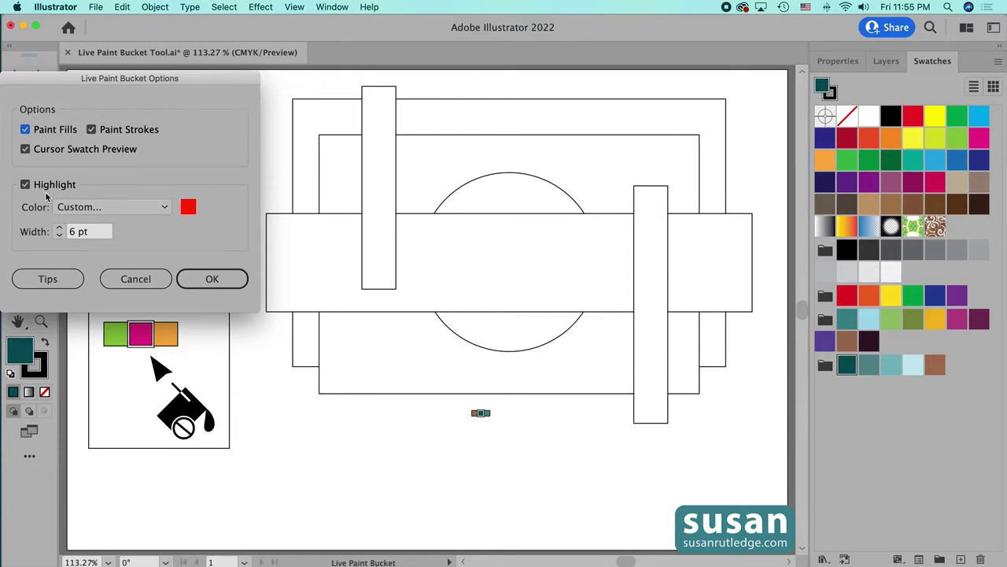
pyautogui.click(164, 207)
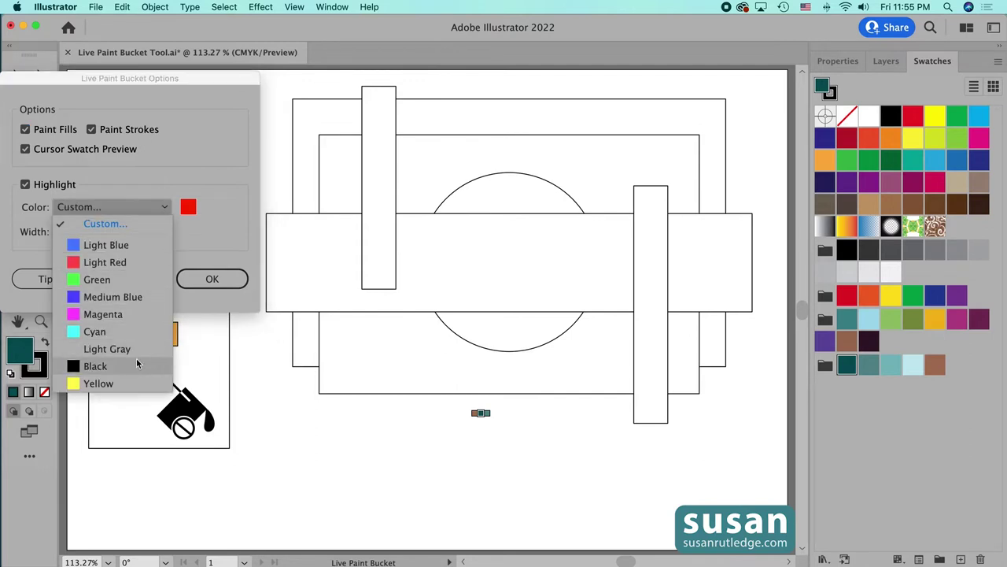
pyautogui.click(219, 219)
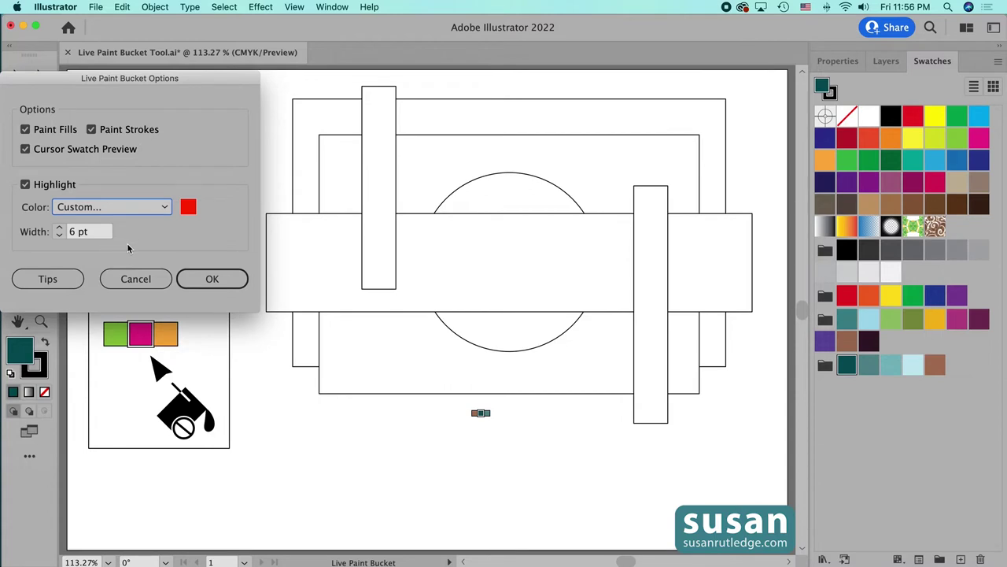
pyautogui.click(229, 280)
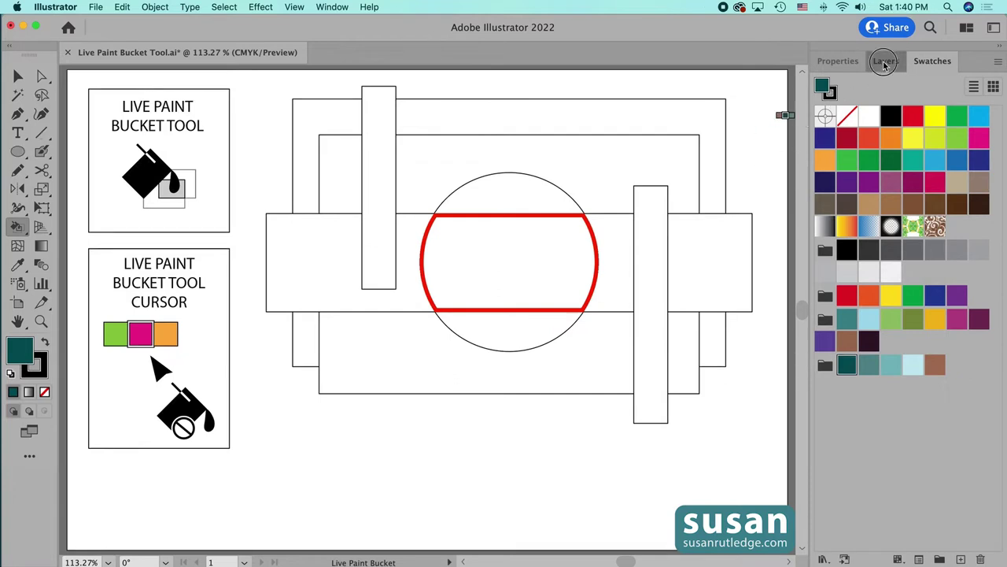
# Hide the Objects layer and show the Shapes layer
pyautogui.click(885, 63)
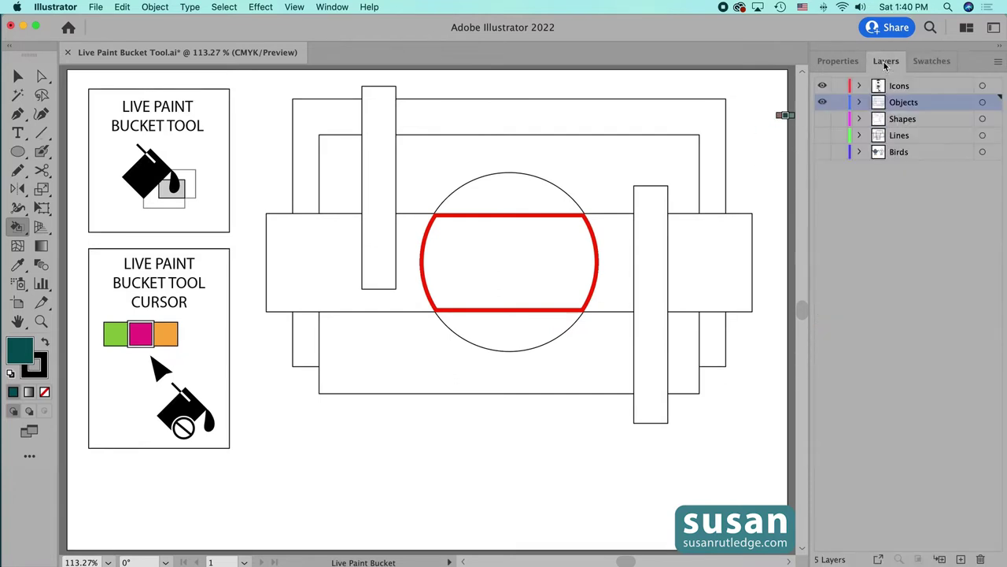
pyautogui.click(823, 102)
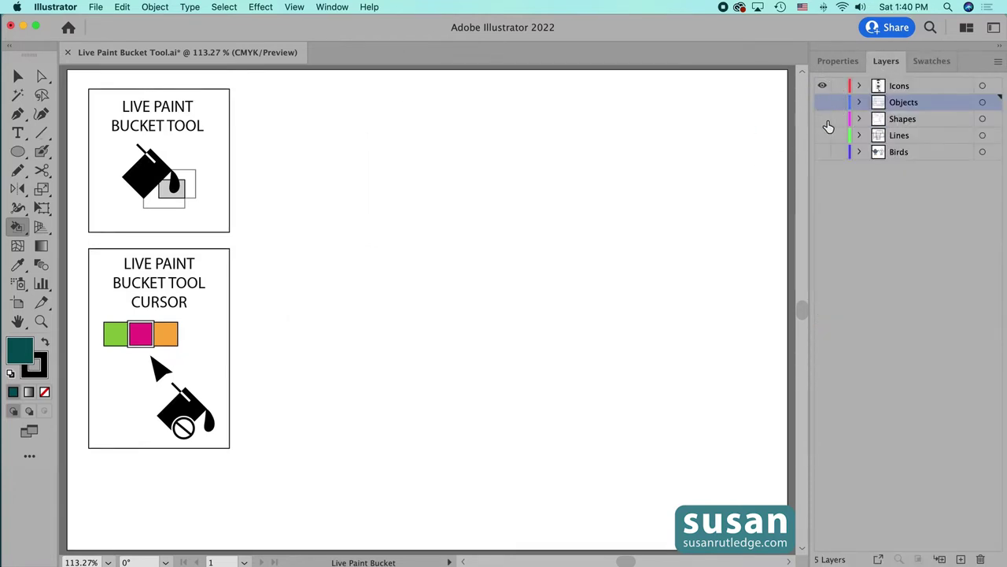
pyautogui.click(823, 119)
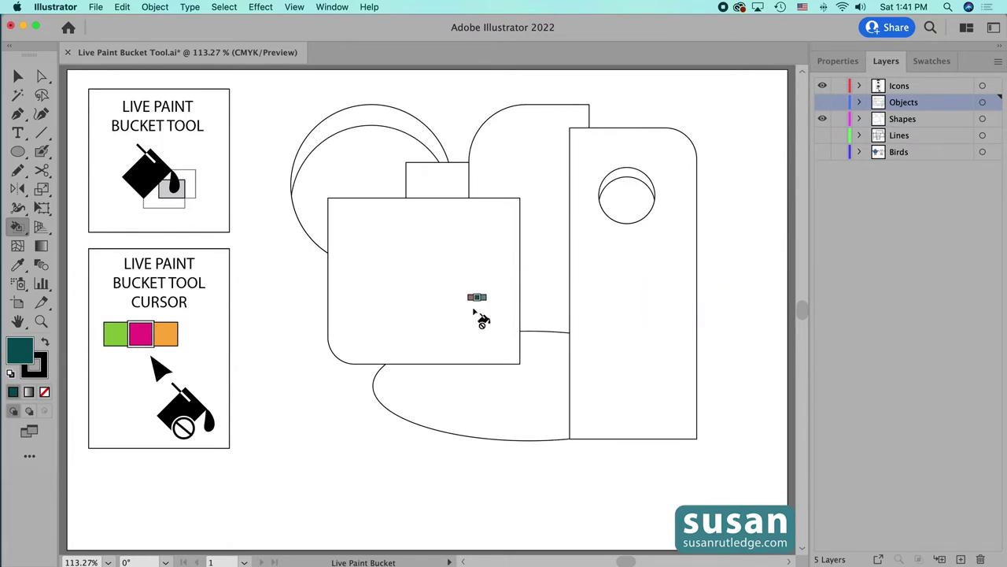
pyautogui.click(378, 123)
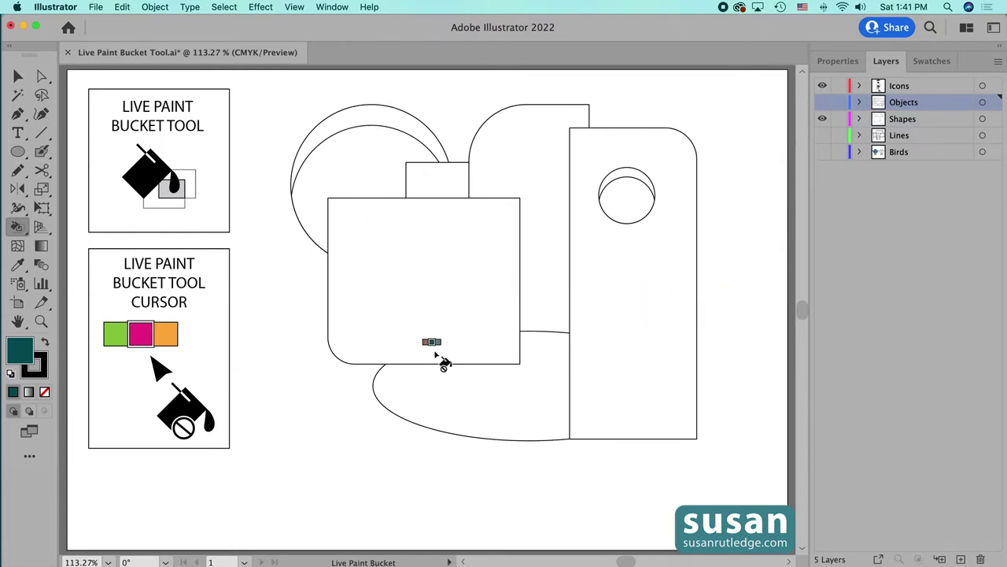
pyautogui.click(468, 404)
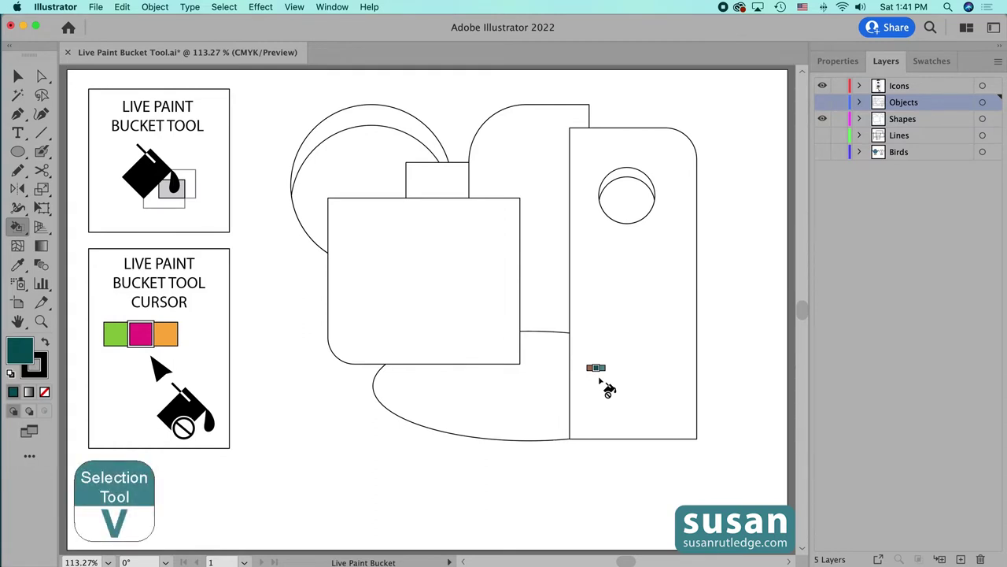
# Select all the overlapping shapes and convert them into a Live Paint group
pyautogui.press('v')
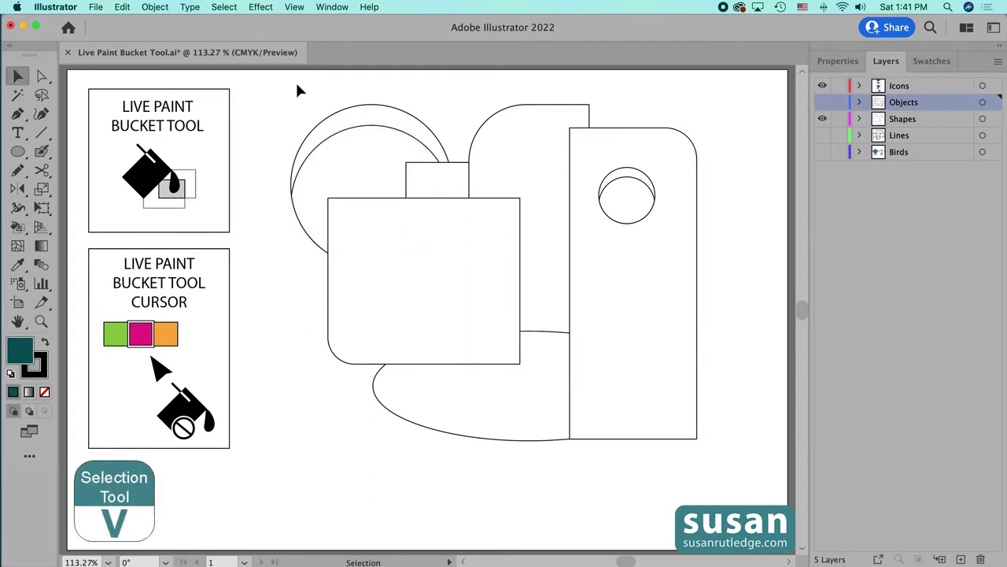
pyautogui.moveTo(270, 93)
pyautogui.mouseDown()
pyautogui.moveTo(686, 252)
pyautogui.moveTo(723, 474)
pyautogui.mouseUp()
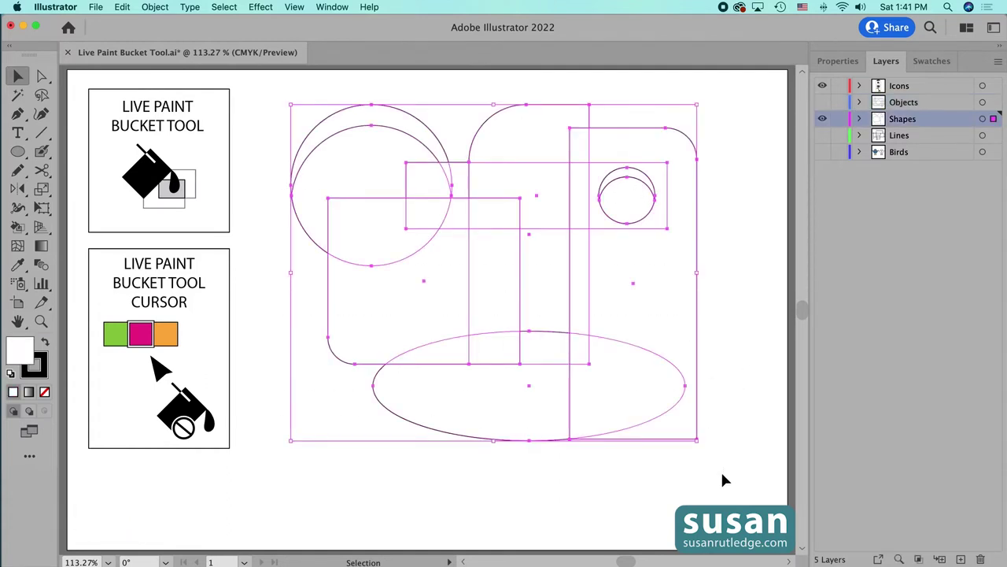
pyautogui.click(155, 6)
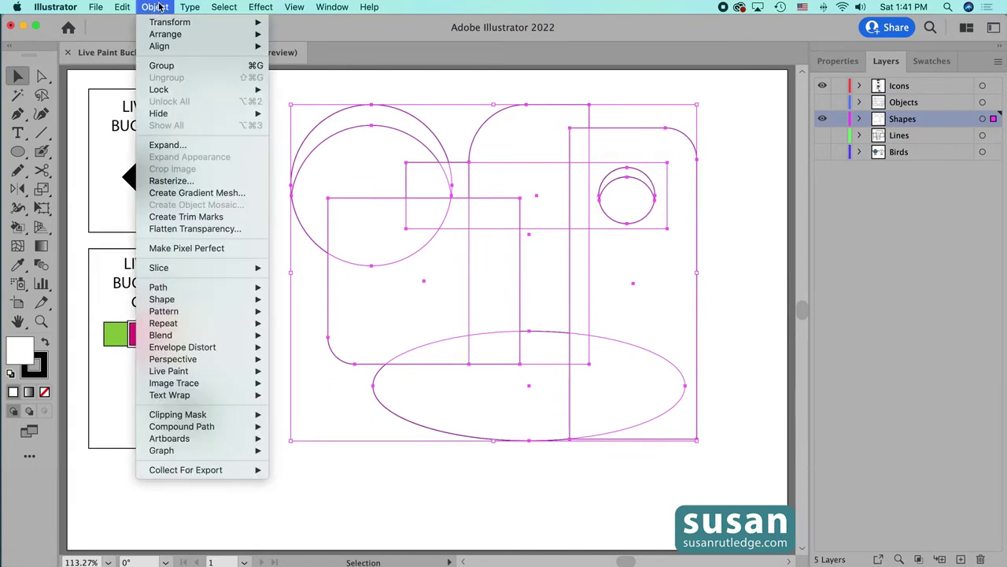
pyautogui.moveTo(214, 378)
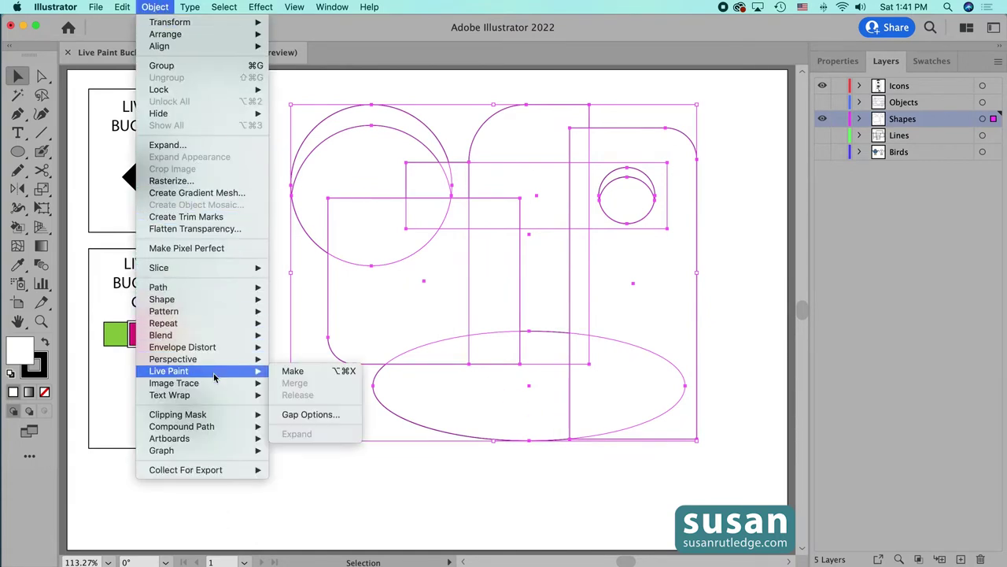
pyautogui.click(299, 373)
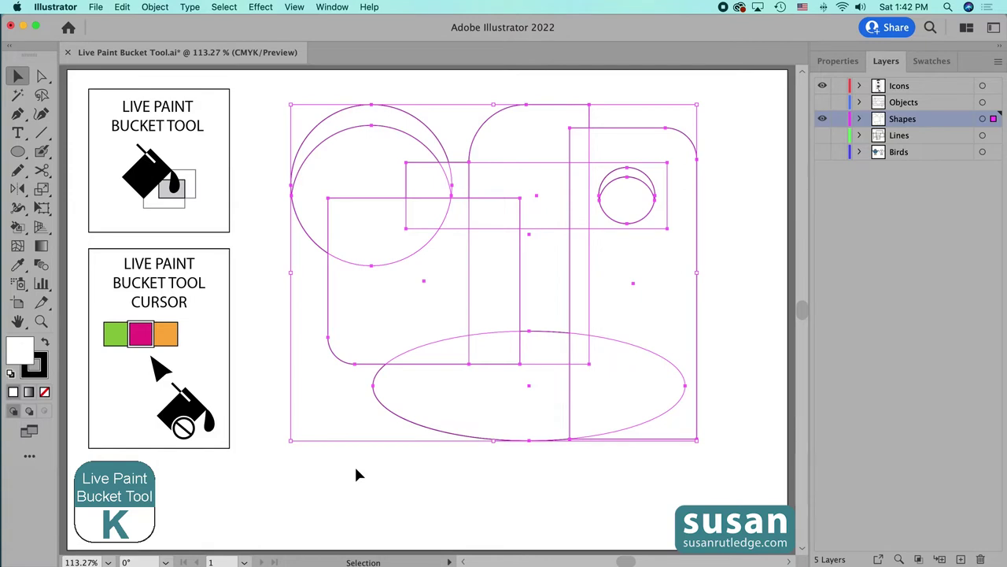
pyautogui.press('k')
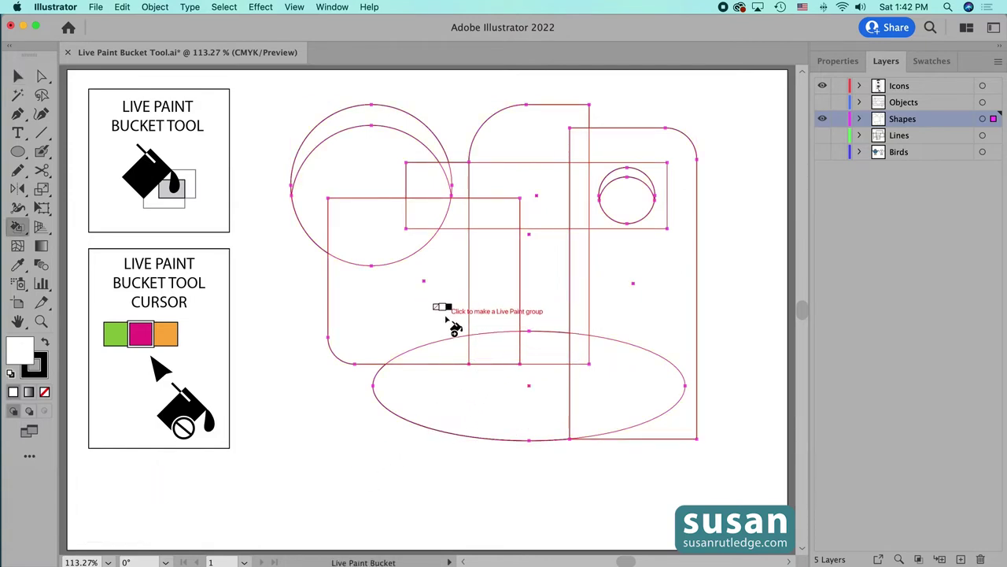
pyautogui.click(375, 304)
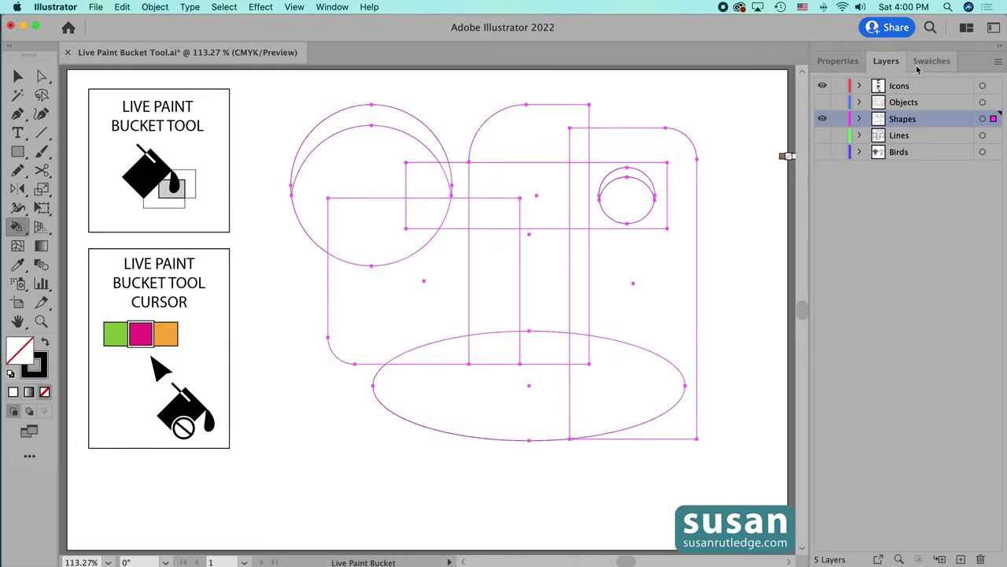
# Fill the large lower-left face, the small central rectangle and the right-hand rounded rectangle's faces with the teal swatch from the multicolor group
pyautogui.click(932, 61)
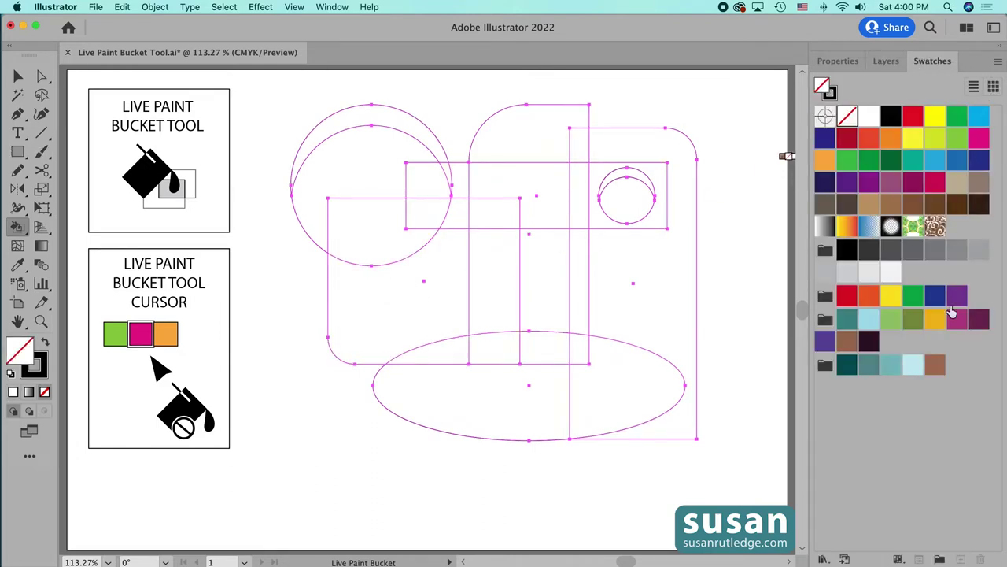
pyautogui.click(847, 318)
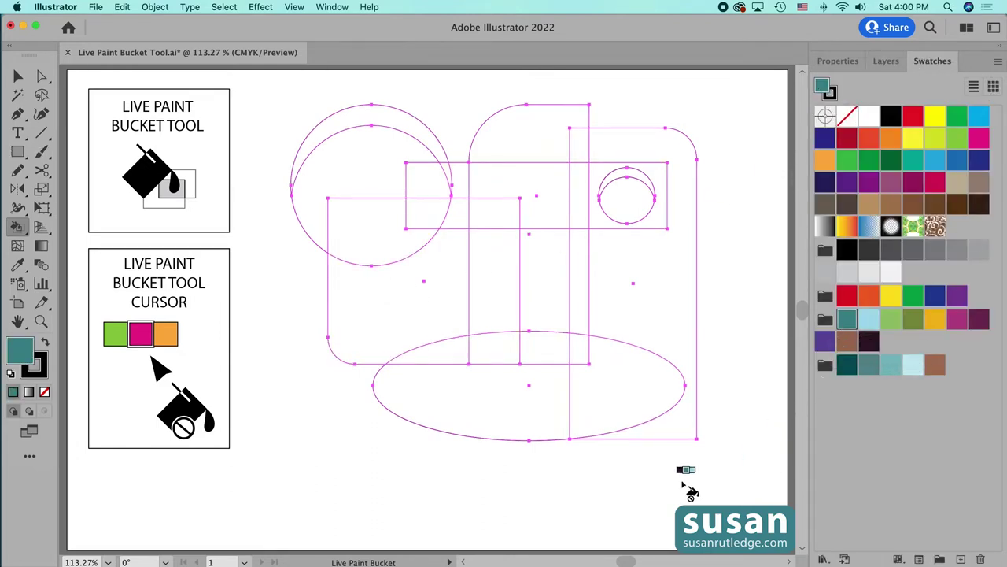
pyautogui.click(412, 314)
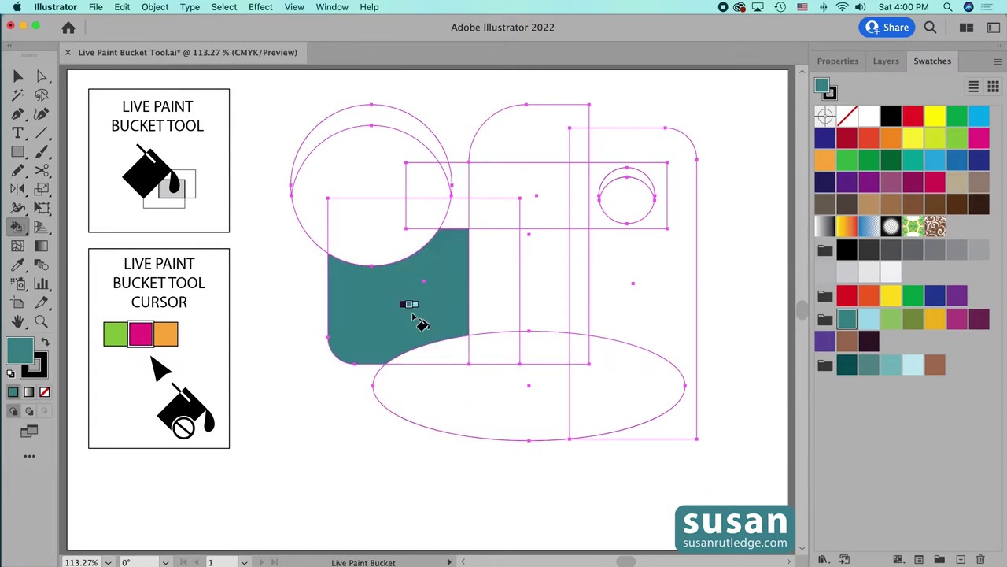
pyautogui.click(493, 211)
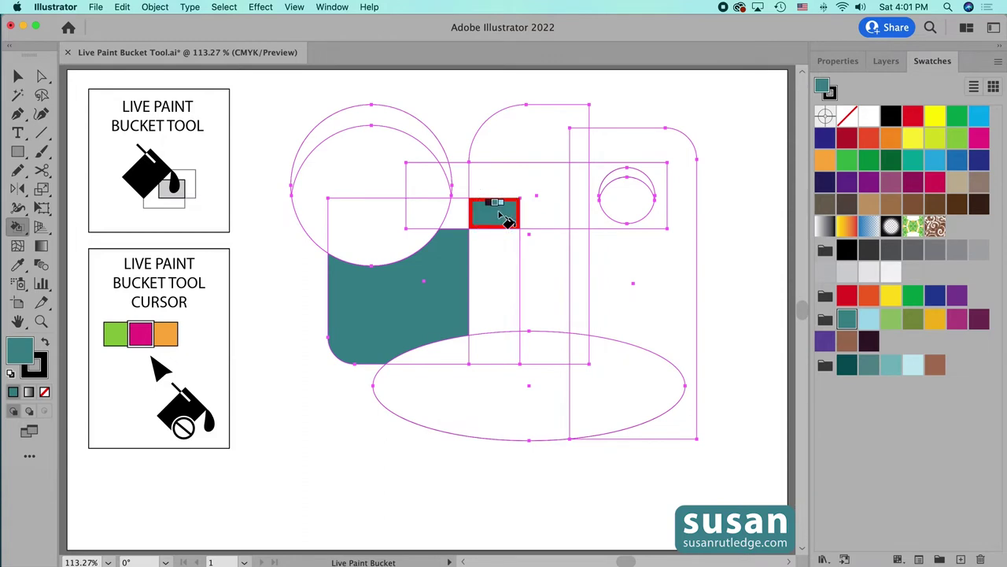
pyautogui.click(631, 155)
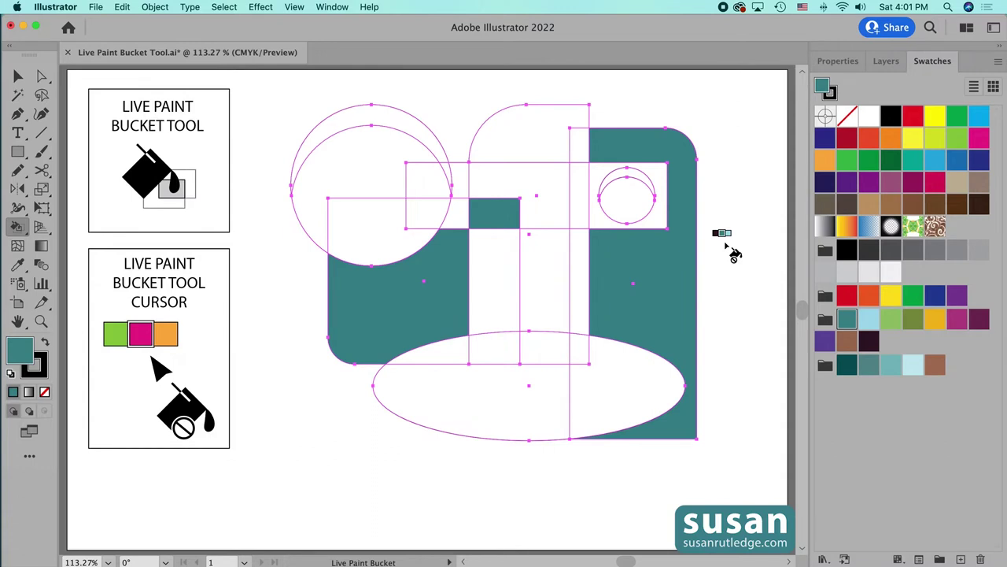
# Switch the paint to the group's light blue and fill the small lower circle and all faces of the large lower circle
pyautogui.press('Right')
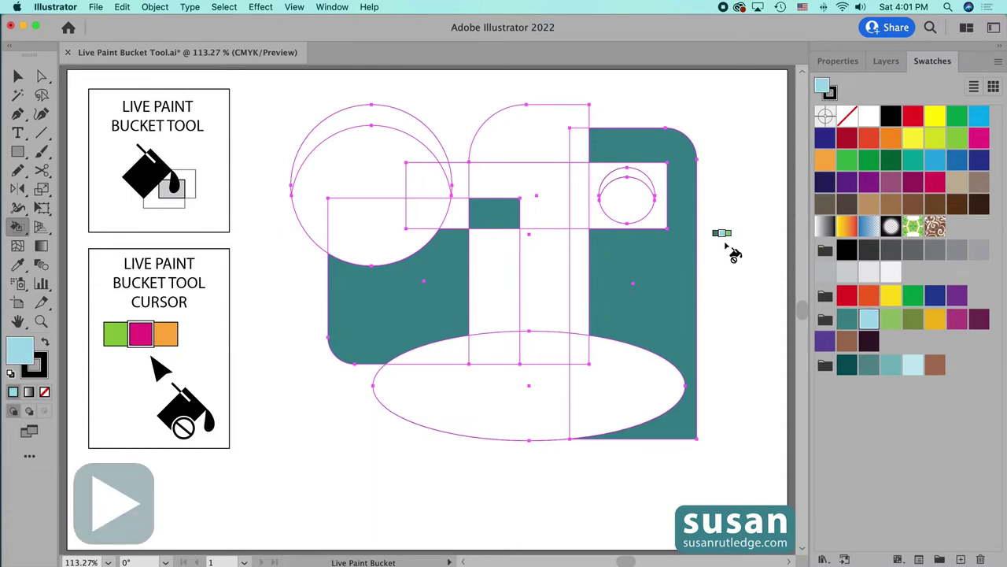
pyautogui.click(630, 197)
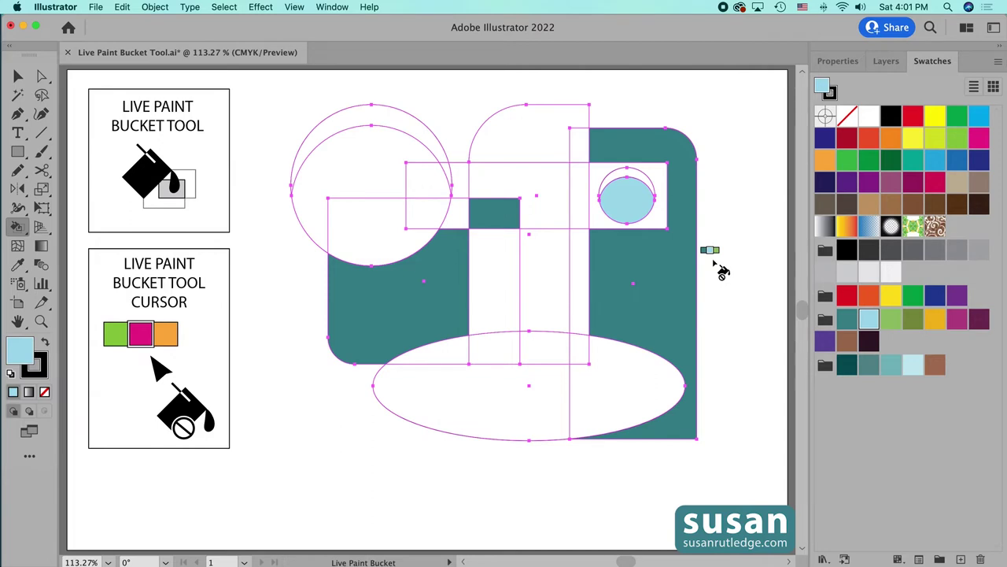
pyautogui.click(376, 236)
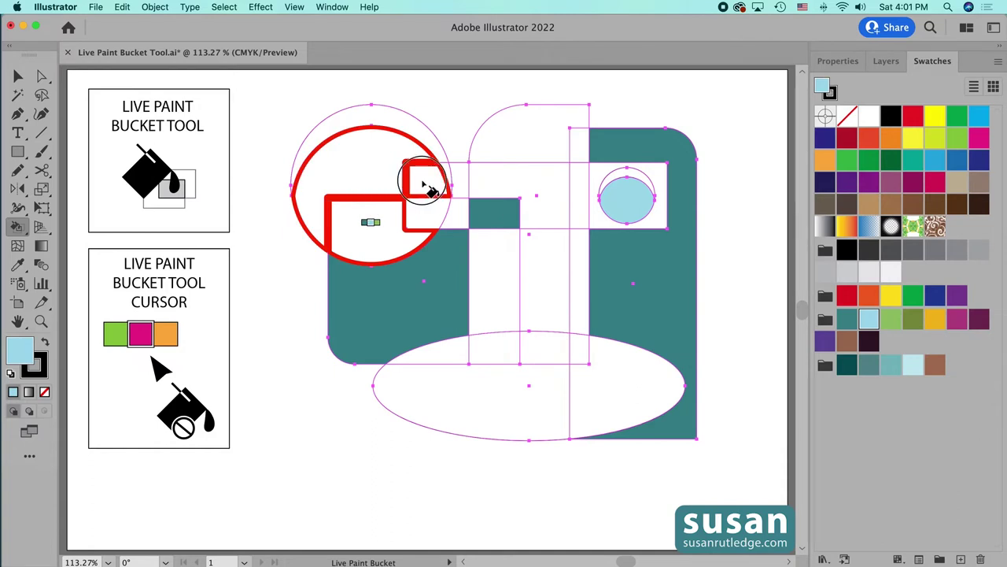
pyautogui.click(426, 215)
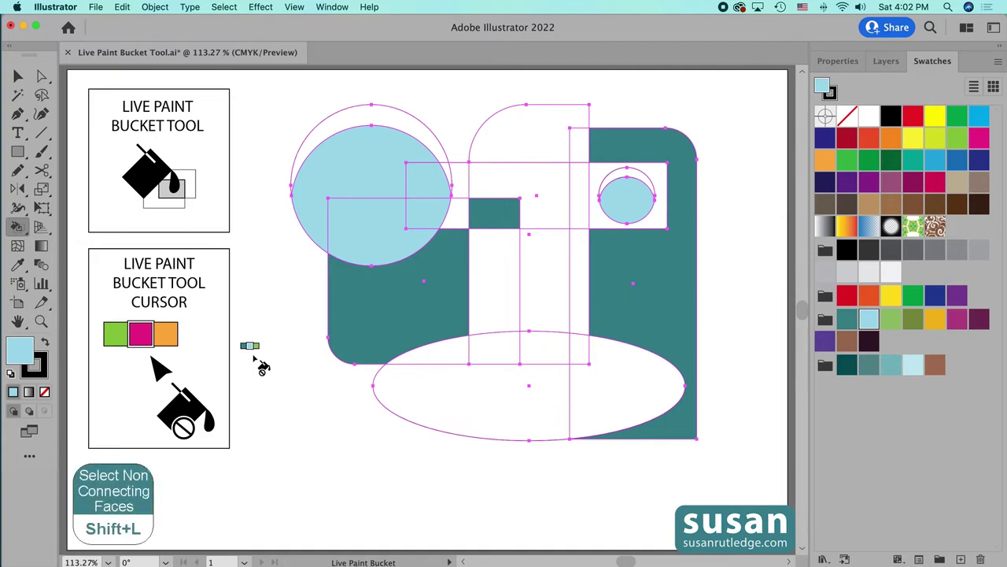
# Select the ellipse's lower-left face, the central vertical face and the rounded top face together with Live Paint Selection and fill them light green
pyautogui.hotkey('shift', 'l')
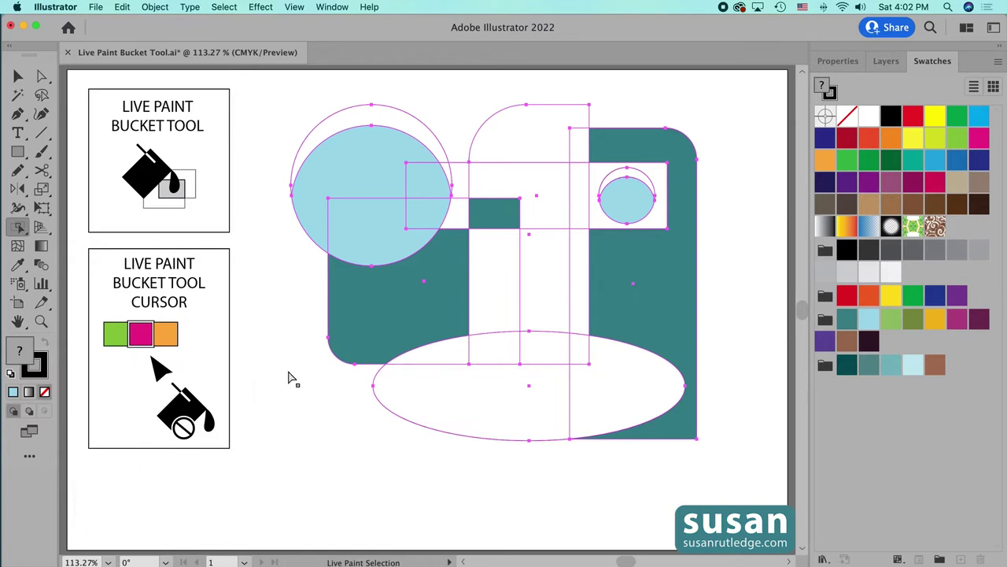
pyautogui.click(445, 410)
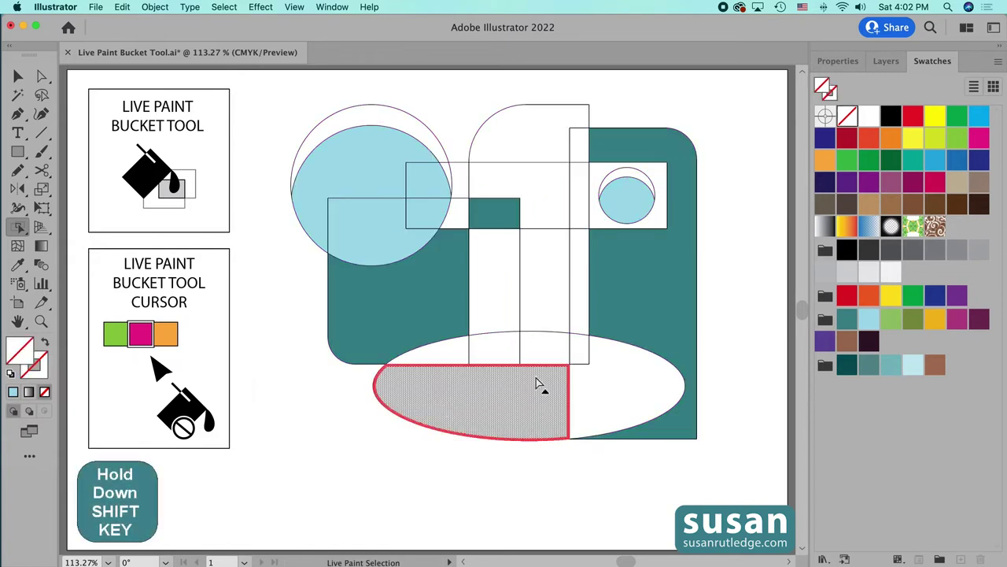
pyautogui.keyDown('shift'); pyautogui.click(549, 305); pyautogui.keyUp('shift')
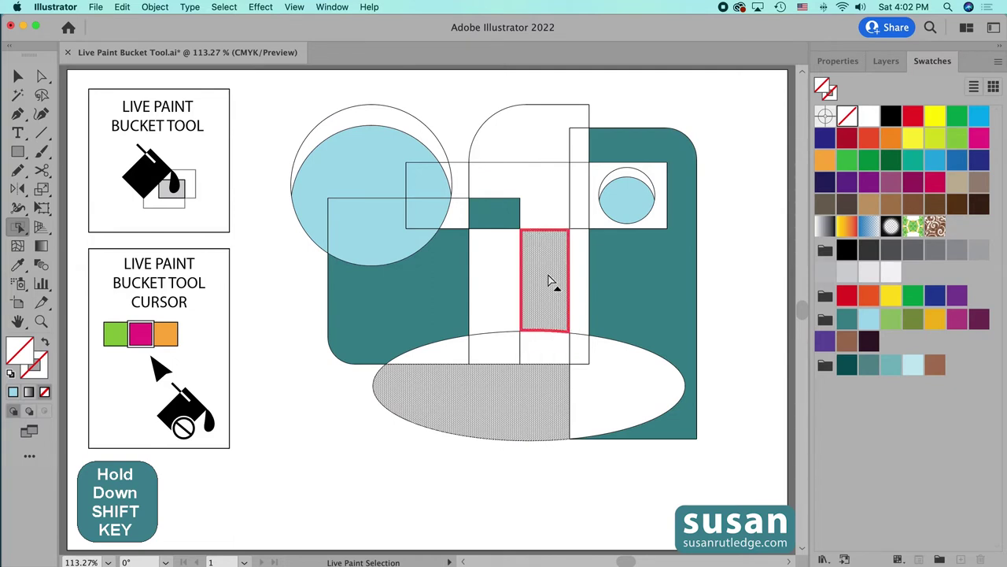
pyautogui.keyDown('shift'); pyautogui.click(519, 157); pyautogui.keyUp('shift')
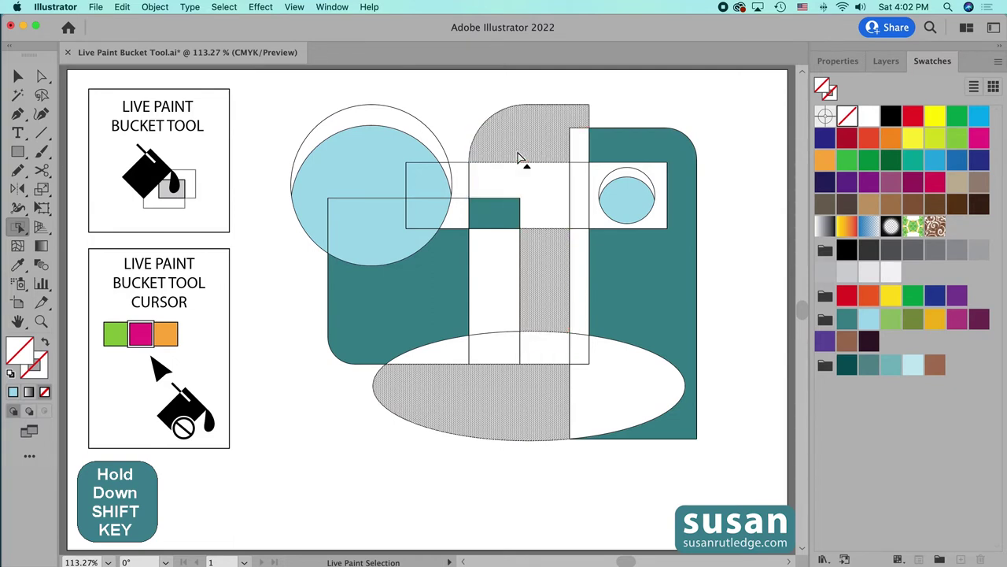
pyautogui.click(890, 317)
pyautogui.click(741, 296)
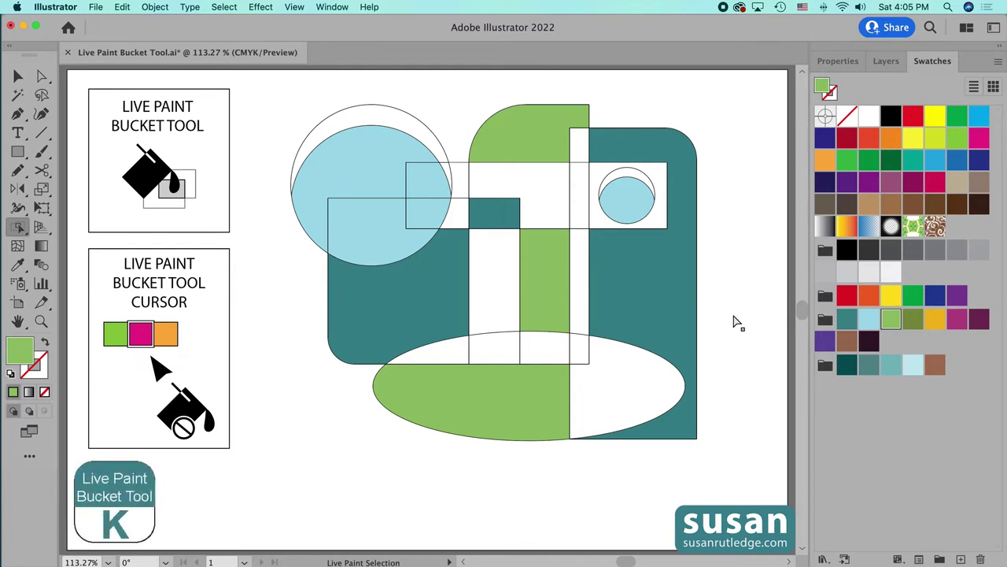
# Set the Live Paint Bucket's stroke color to red and paint edges of the narrow white vertical strip beside the teal area
pyautogui.press('k')
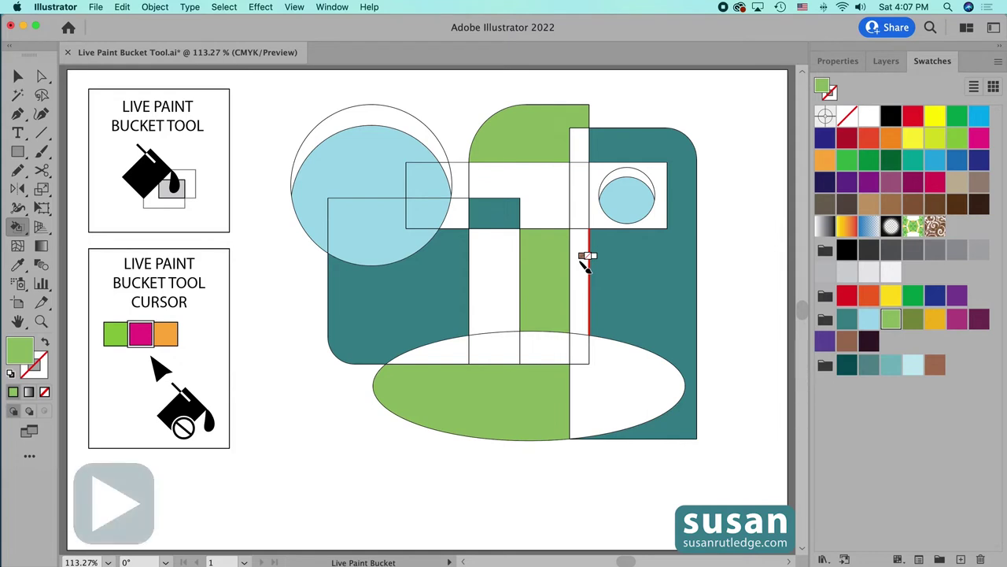
pyautogui.press('Right')
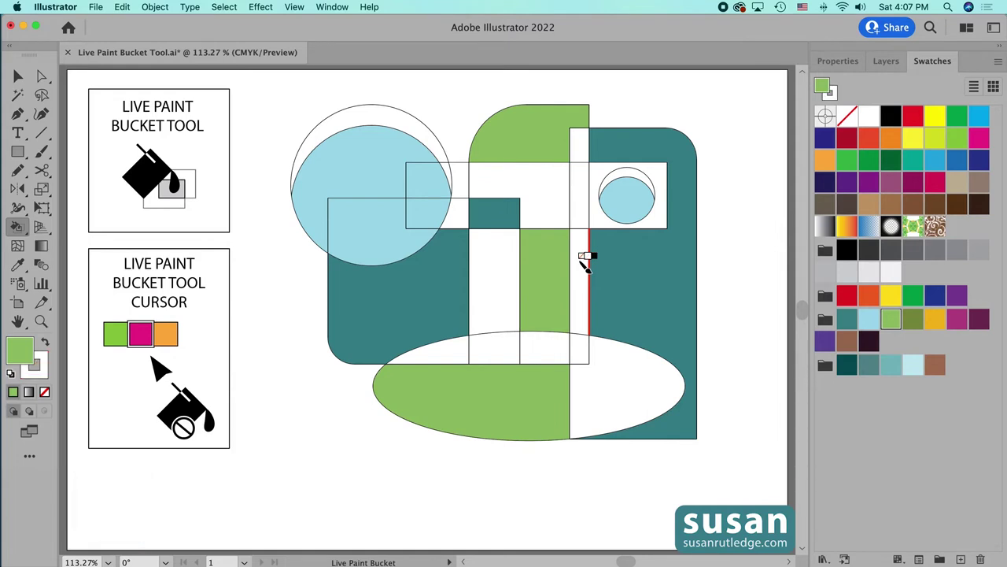
pyautogui.press('Right')
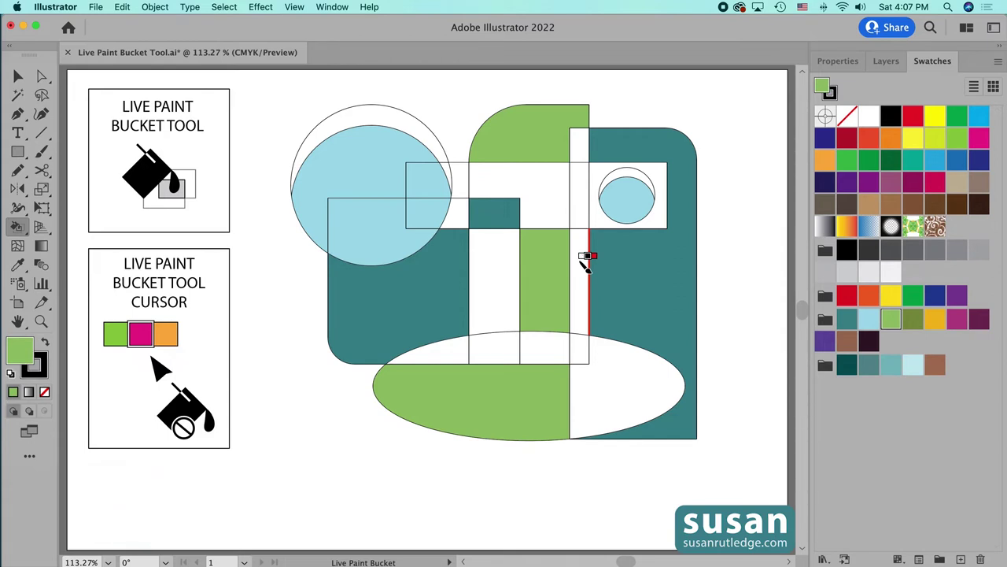
pyautogui.press('Right')
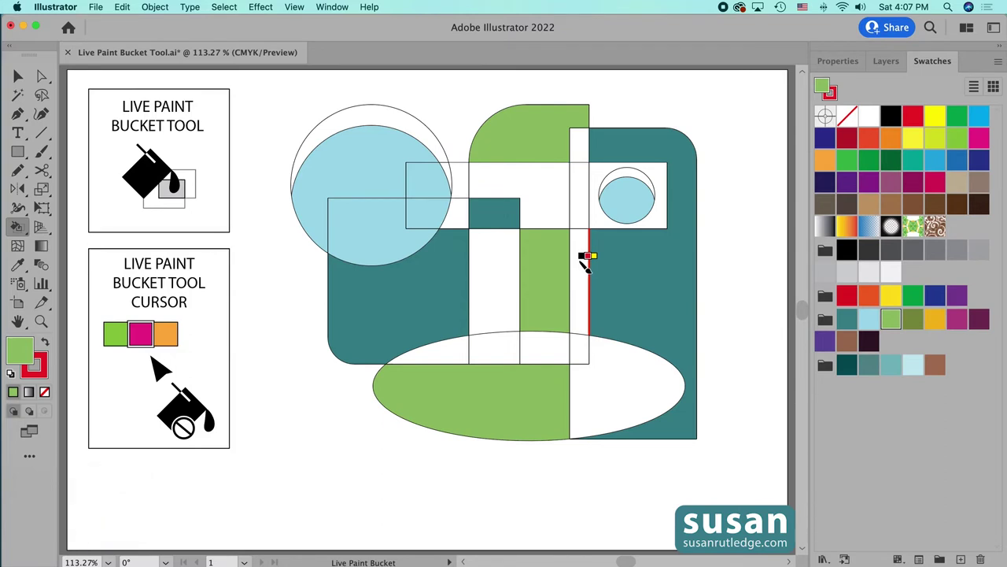
pyautogui.click(586, 264)
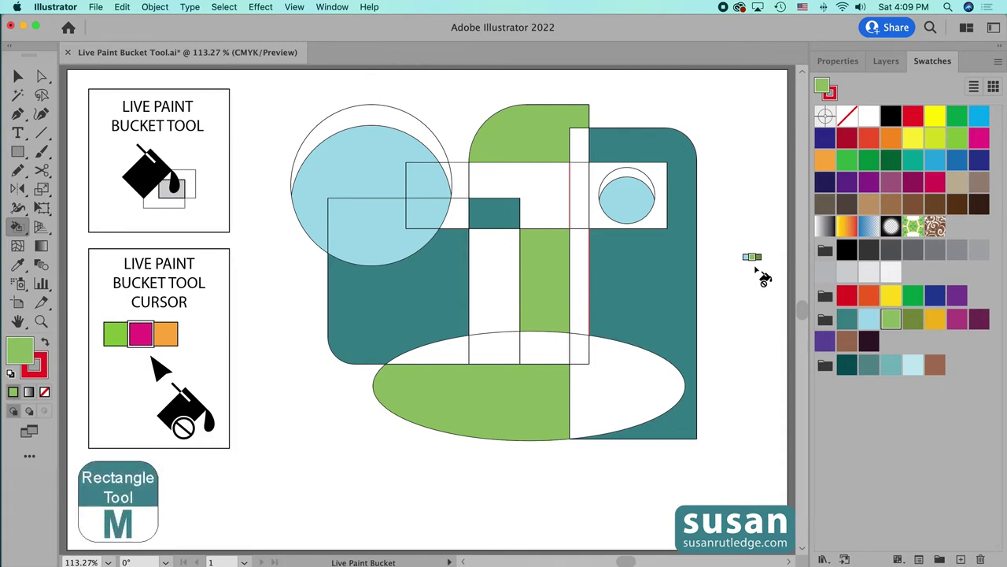
# Draw a rectangle overlapping the right edge of the teal shape and combine it with all the other artwork as Live Paint
pyautogui.press('m')
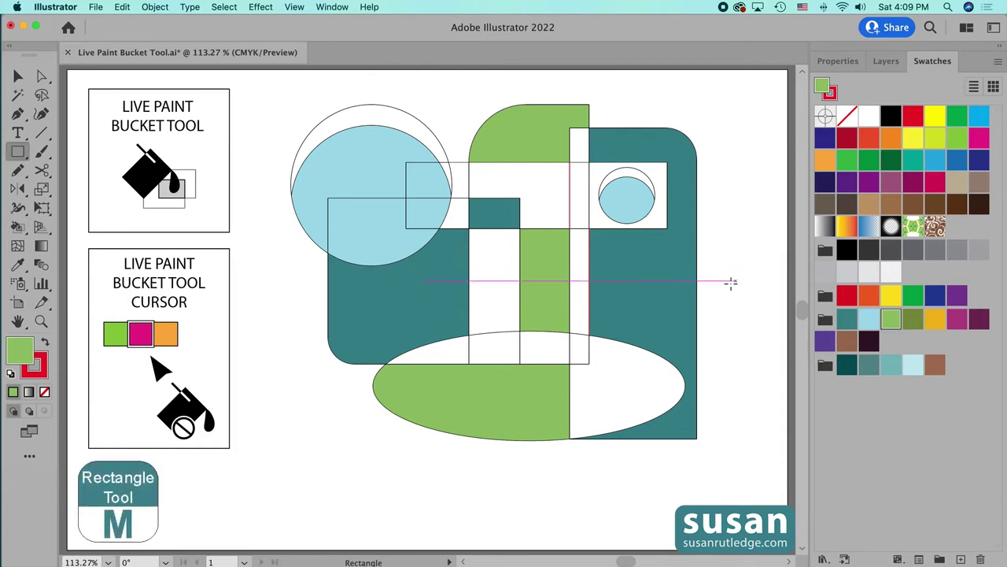
pyautogui.moveTo(648, 255); pyautogui.dragTo(727, 326)
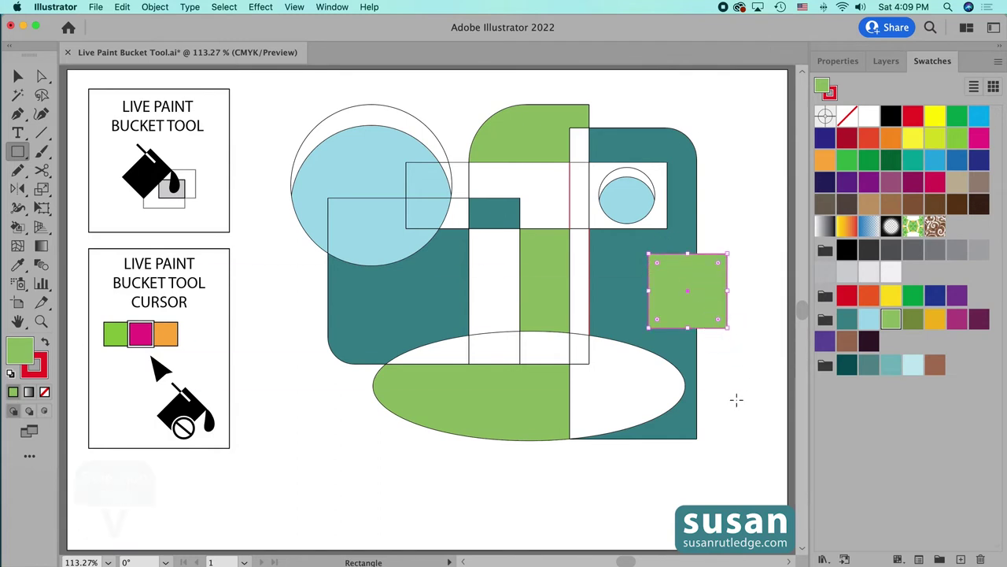
pyautogui.press('v')
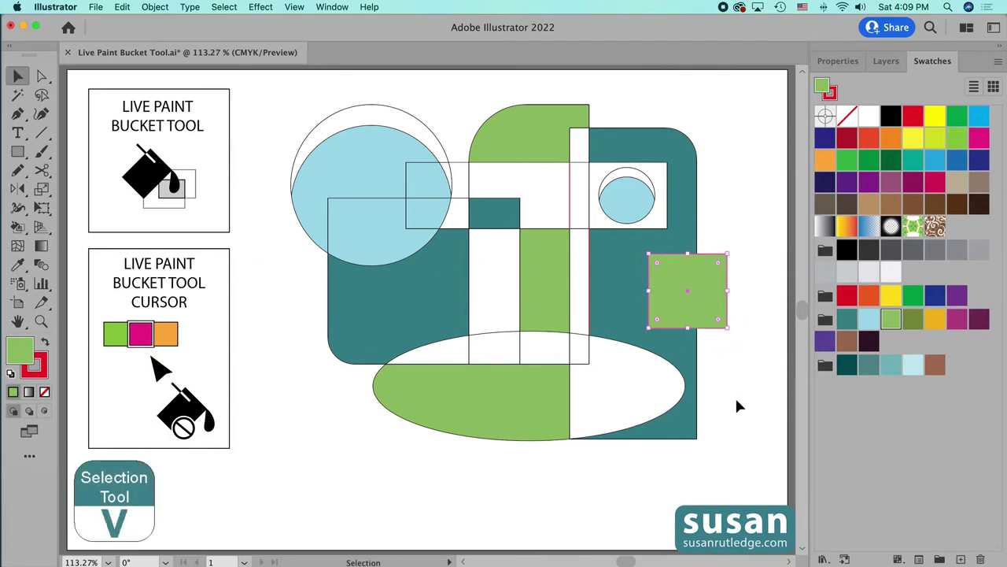
pyautogui.moveTo(297, 92); pyautogui.dragTo(740, 453)
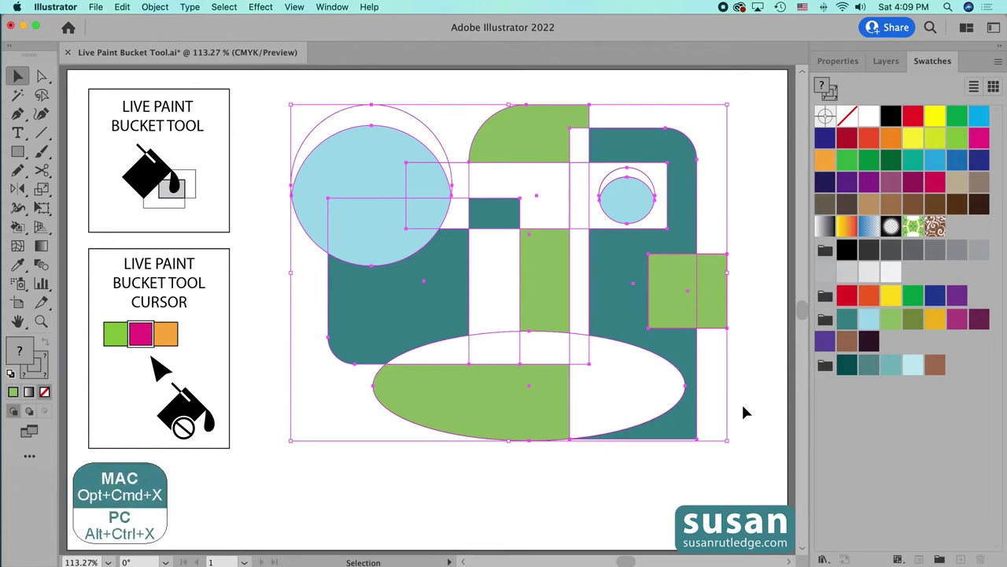
pyautogui.press('alt+super+x')
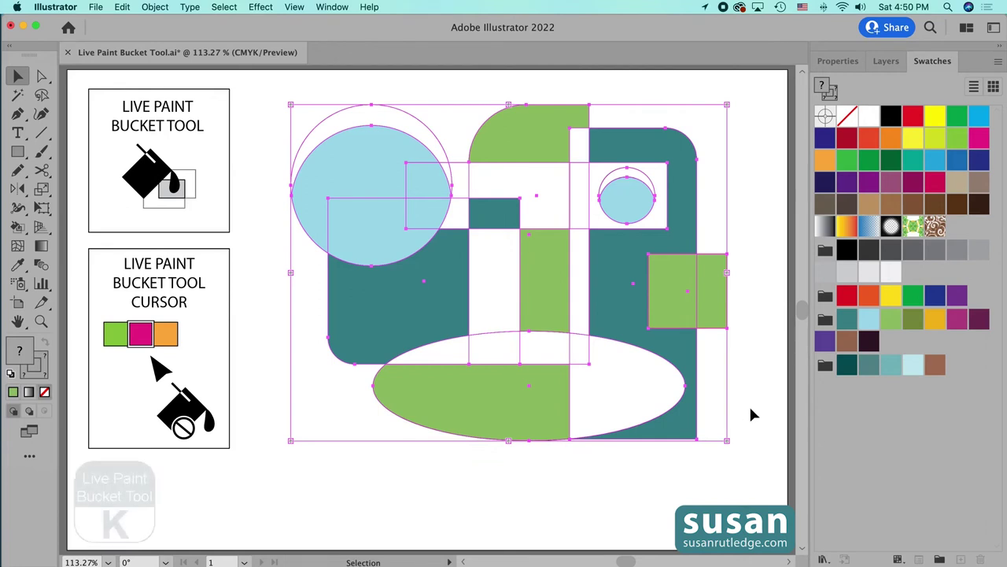
# With the Live Paint Bucket set to olive green, fill the large circle's crescent and the face below the central white column inside the ellipse
pyautogui.press('k')
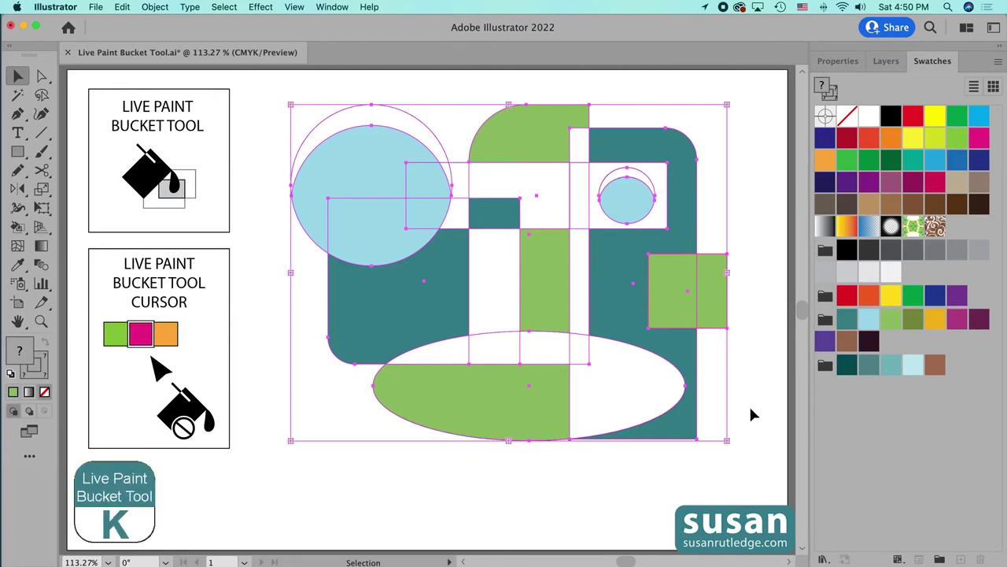
pyautogui.press('k')
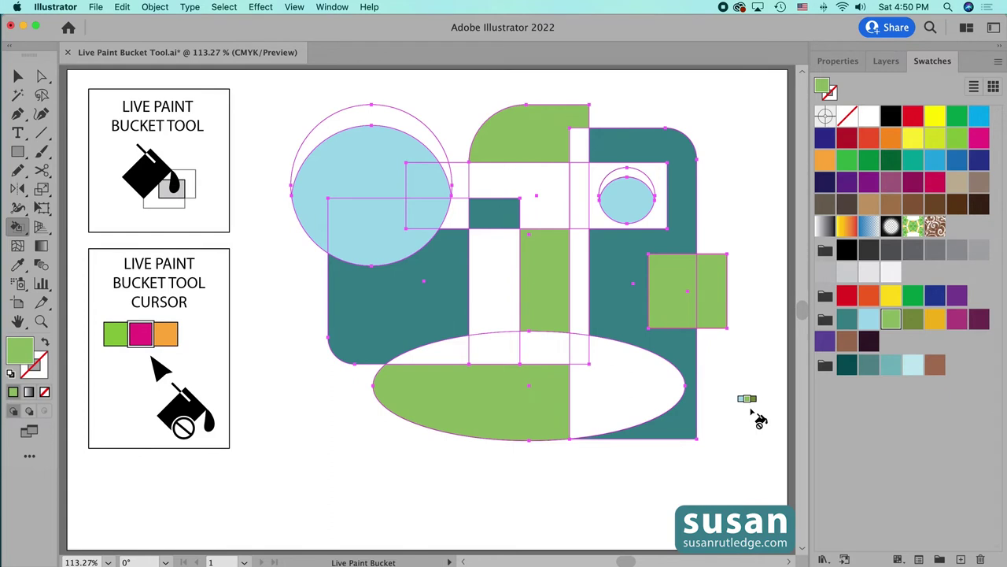
pyautogui.press('Right')
pyautogui.click(397, 126)
pyautogui.click(492, 347)
# Fill the central white column, the narrow strip's top face, the small circle's crescent and the ellipse's right part with golden yellow
pyautogui.press('Right')
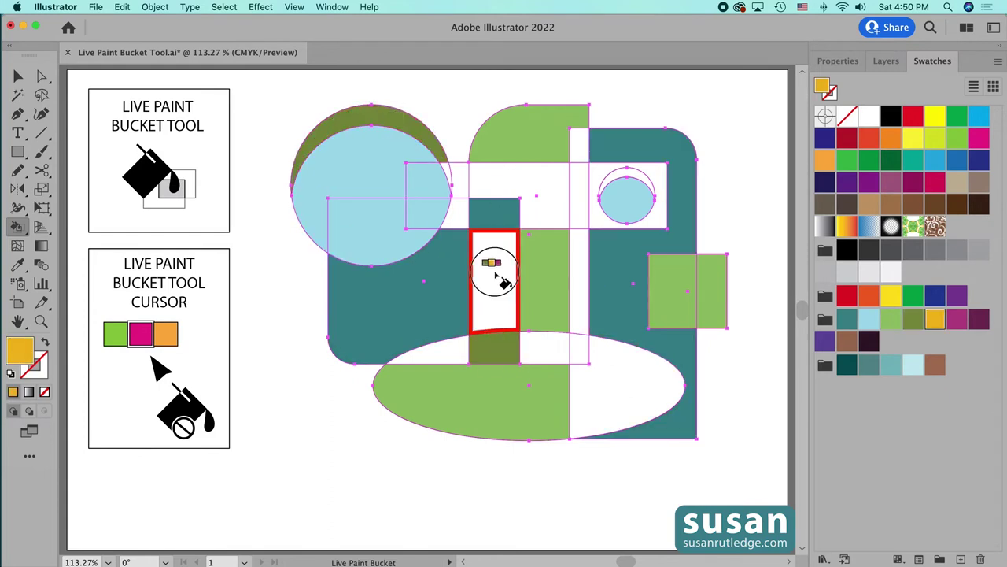
pyautogui.click(495, 276)
pyautogui.click(580, 144)
pyautogui.click(626, 178)
pyautogui.click(625, 394)
# Fill the small face beside the large circle, the horizontal bar's central face and the narrow strip's middle face with magenta
pyautogui.press('Right')
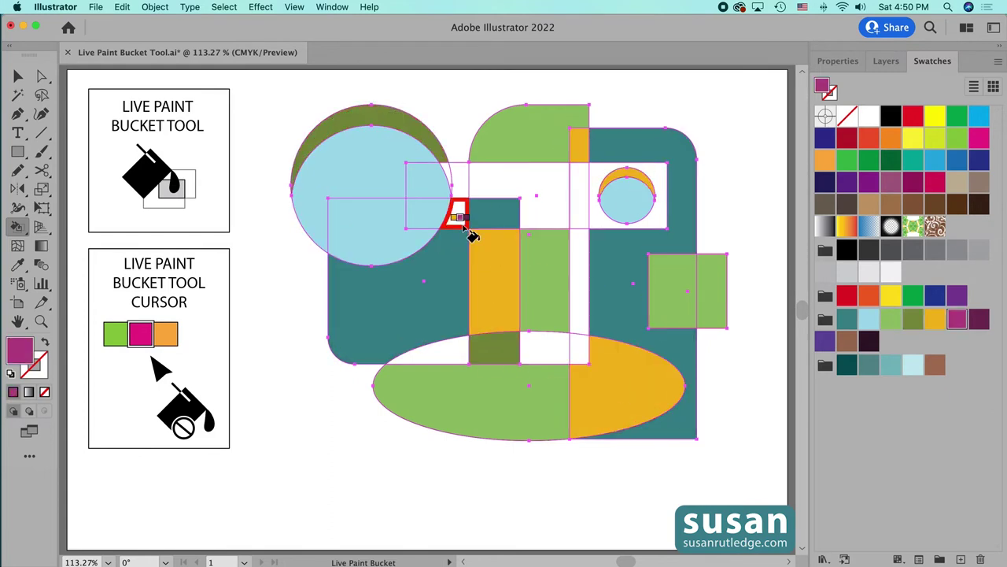
pyautogui.click(459, 214)
pyautogui.click(504, 195)
pyautogui.click(576, 276)
# Fill the horizontal bar's face around the small circle and the white face at the ellipse's upper left with dark plum
pyautogui.press('Right')
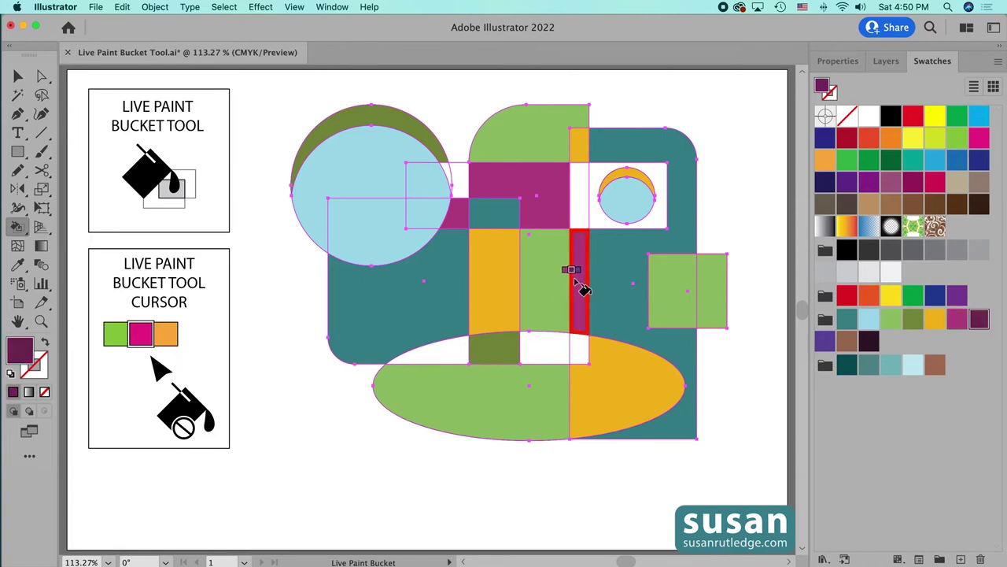
pyautogui.click(602, 211)
pyautogui.click(449, 350)
# Fill the ellipse's white face below the green column and the bar's white face beside the large circle with violet
pyautogui.press('Right')
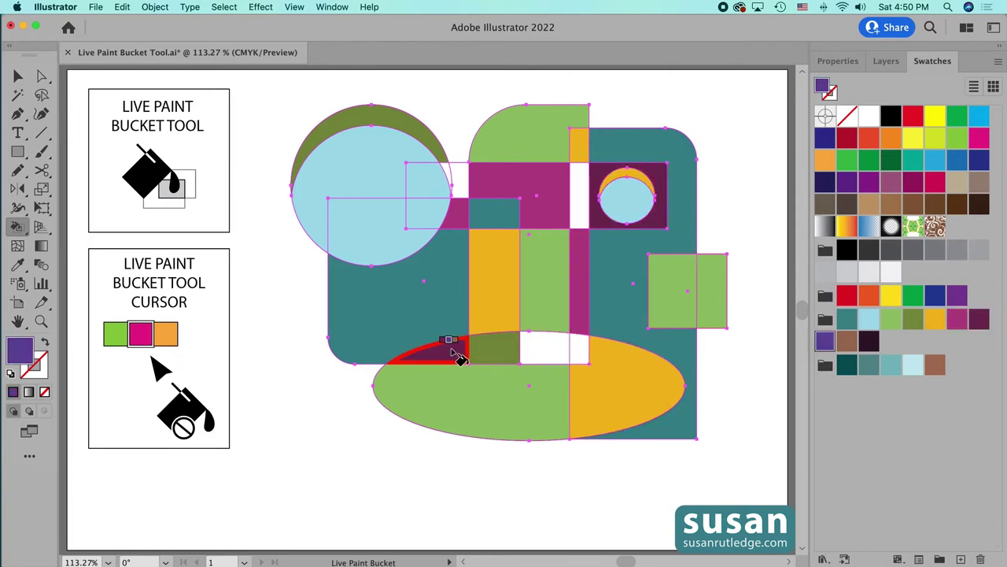
pyautogui.click(544, 348)
pyautogui.click(459, 181)
# Fill the narrow strip's two remaining white faces with brown, and deselect the artwork with olive green as the current fill
pyautogui.press('Right')
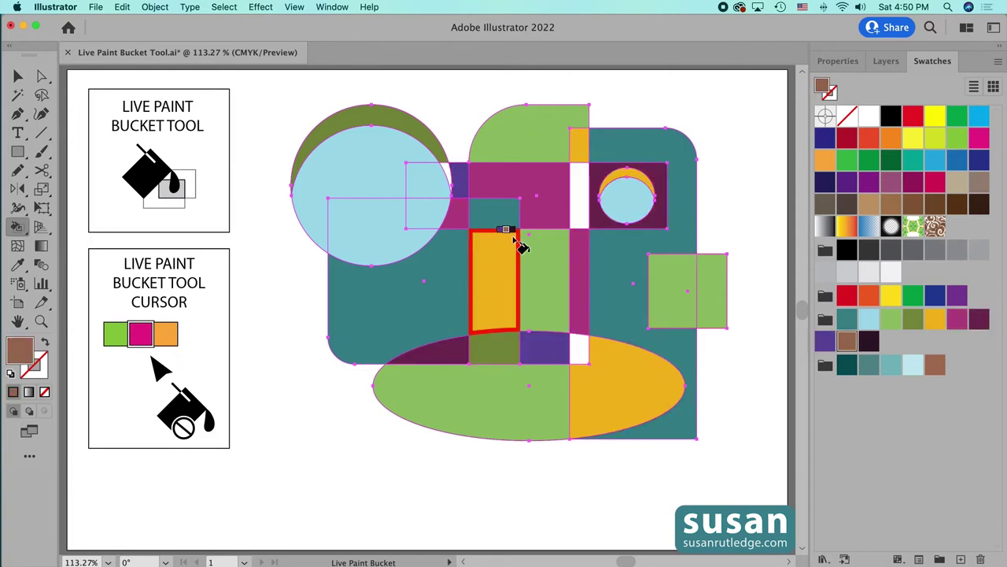
pyautogui.click(578, 197)
pyautogui.click(579, 348)
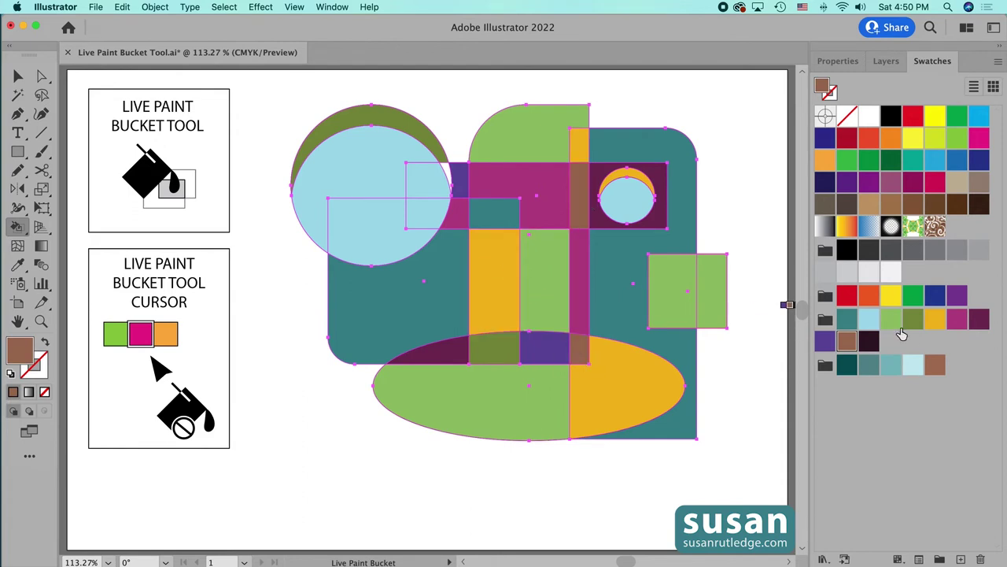
pyautogui.click(913, 319)
pyautogui.press('v')
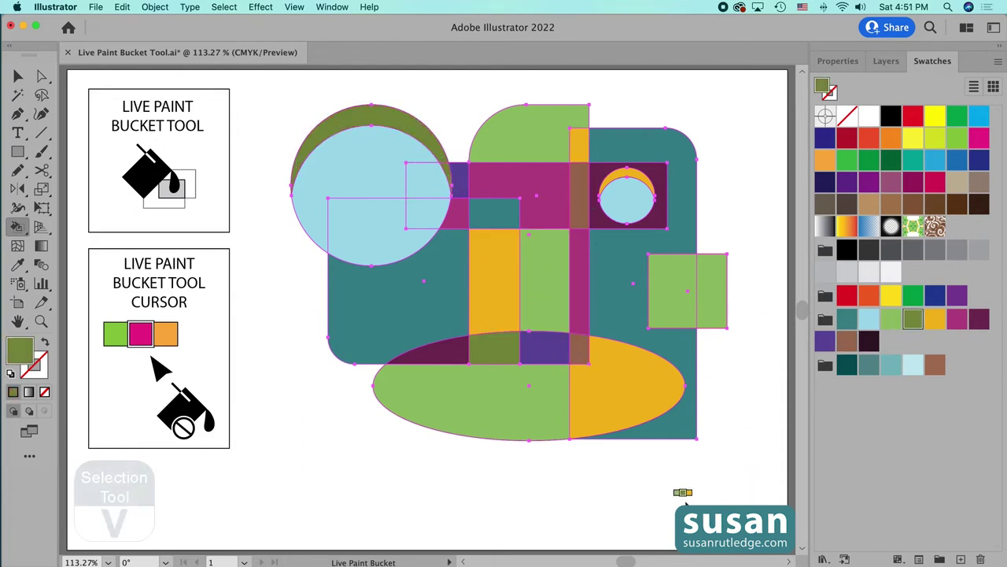
pyautogui.press('v')
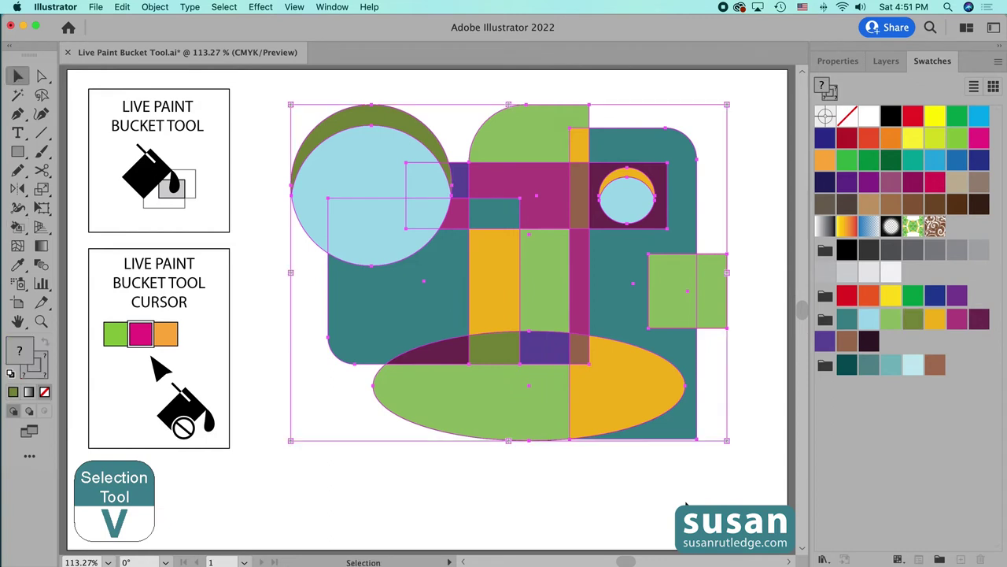
pyautogui.click(650, 469)
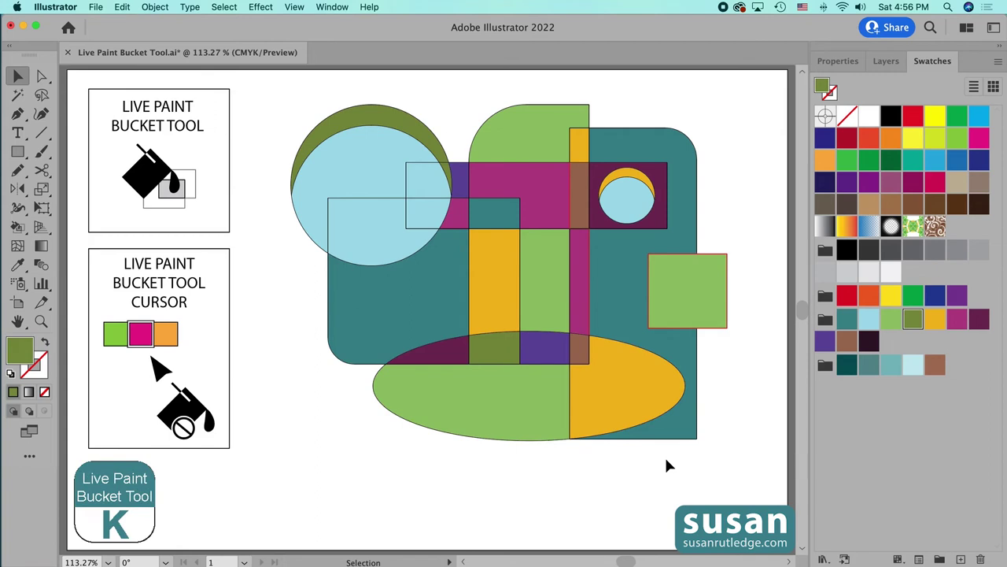
# Use the Live Paint Bucket to remove the leftover black edges inside the large light-blue circle
pyautogui.press('k')
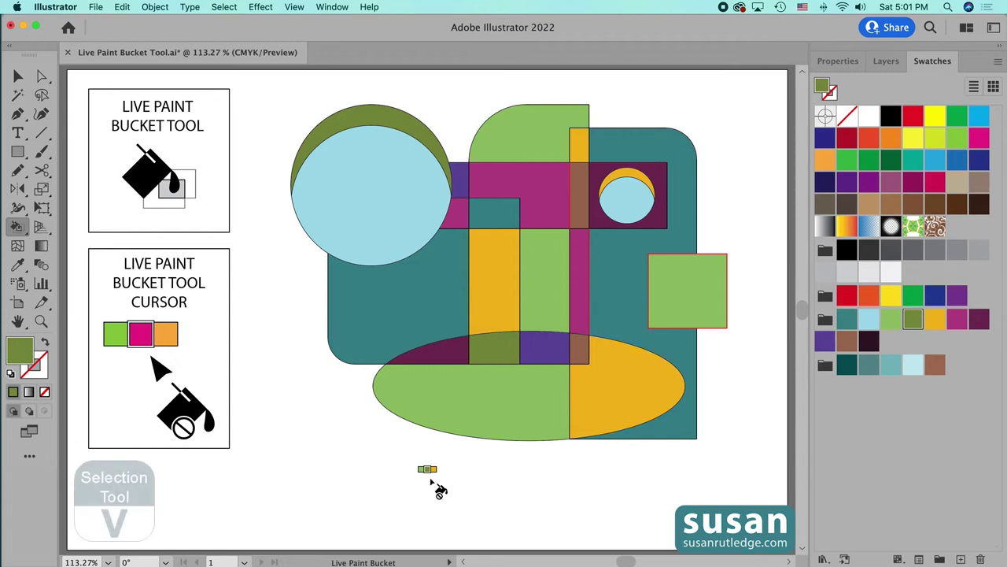
pyautogui.press('v')
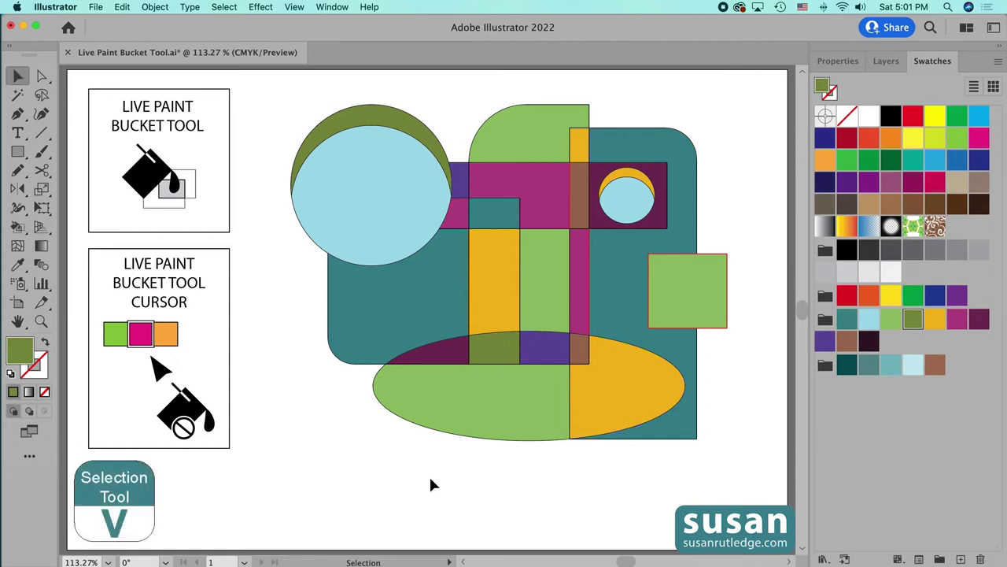
# Expand the whole Live Paint group of painted shapes
pyautogui.click(513, 408)
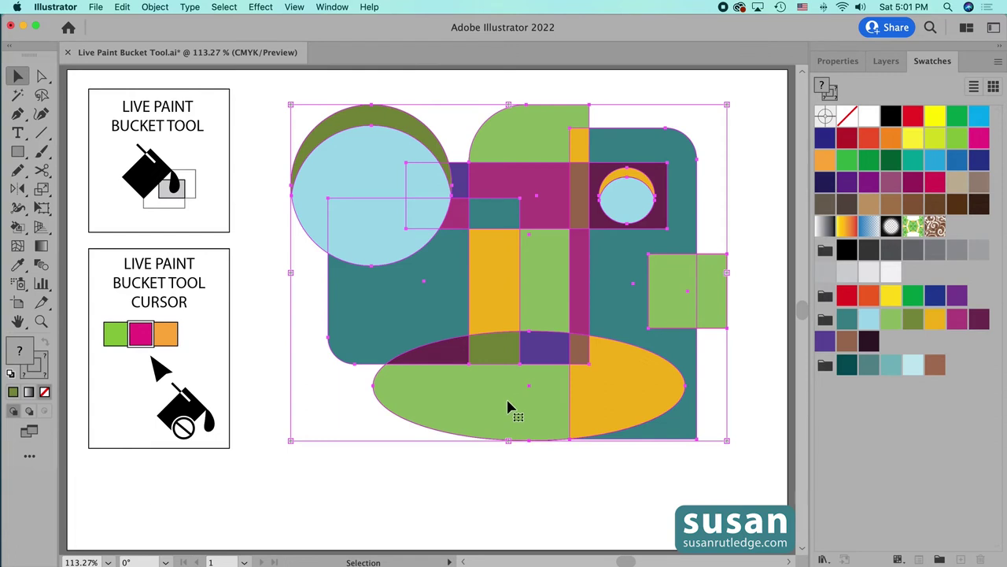
pyautogui.click(155, 7)
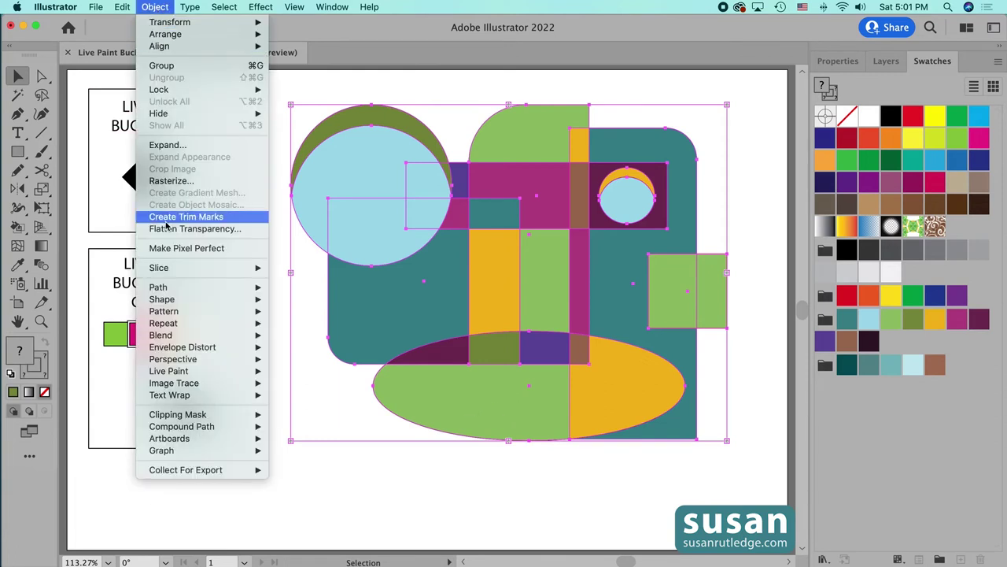
pyautogui.moveTo(173, 373)
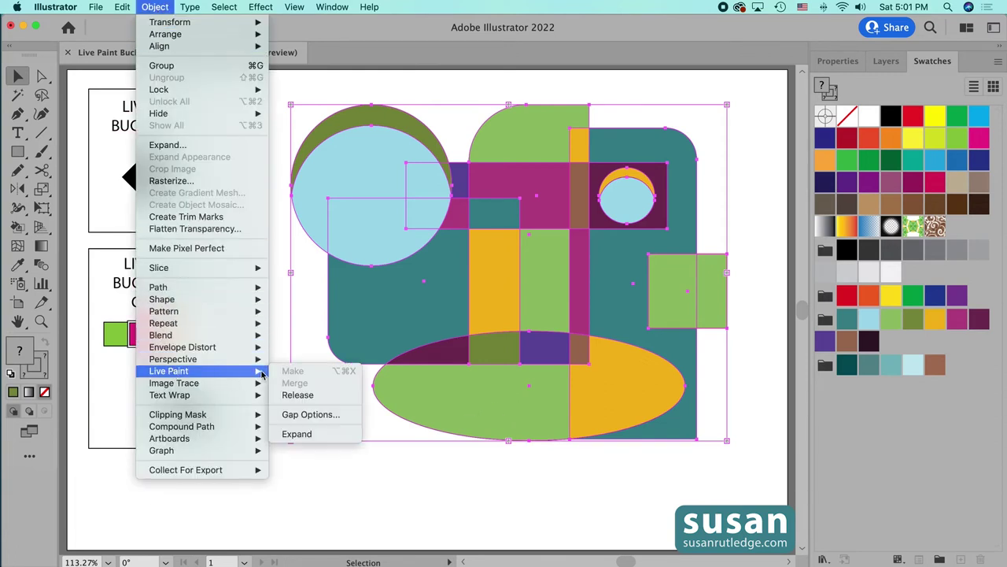
pyautogui.click(302, 434)
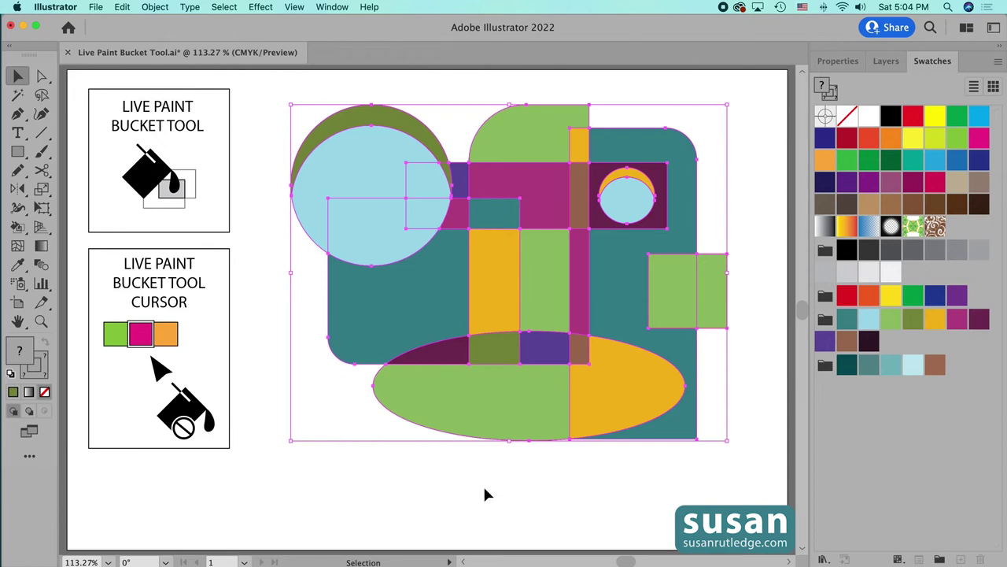
# Set the expanded artwork's stroke to None and deselect it
pyautogui.click(838, 60)
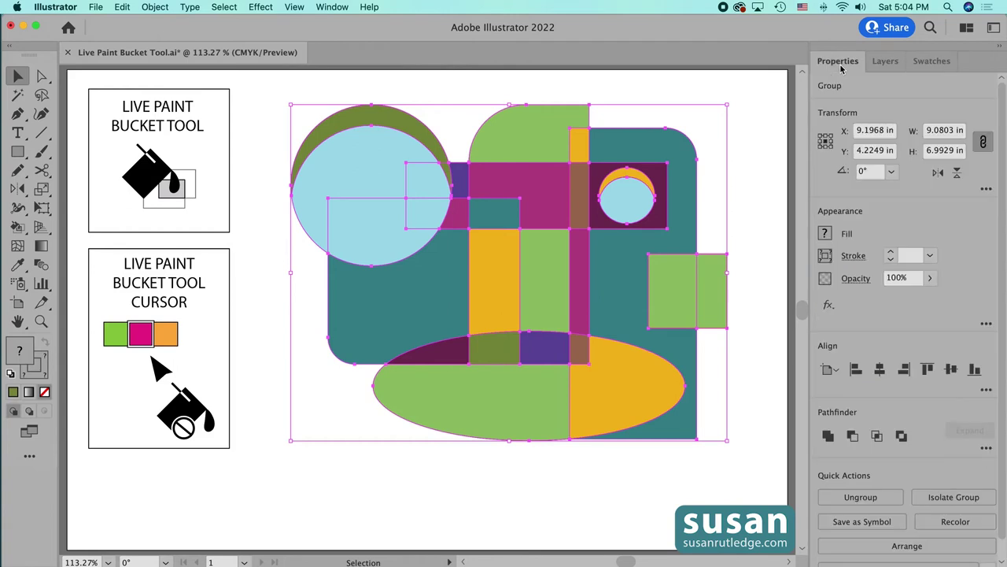
pyautogui.click(824, 255)
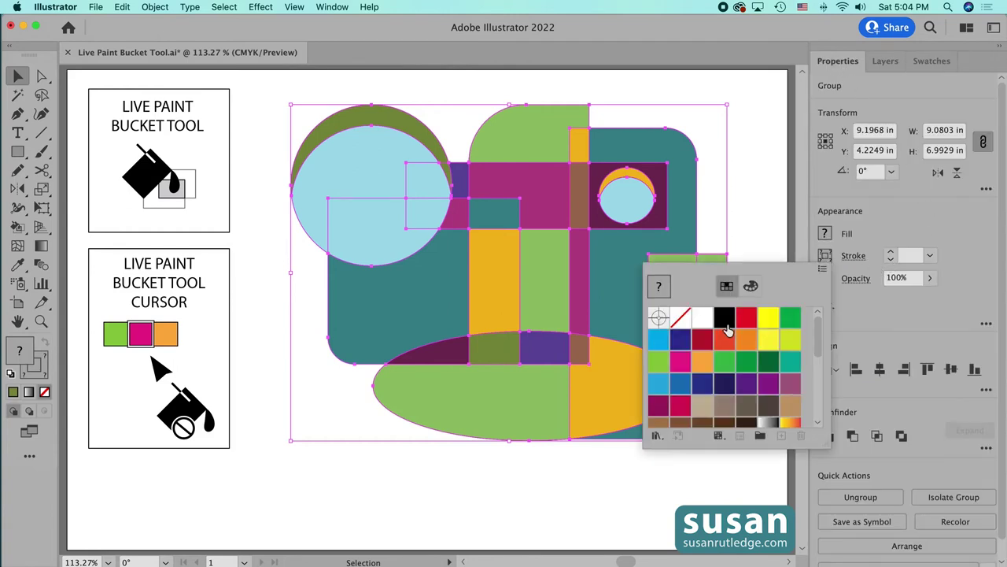
pyautogui.click(681, 319)
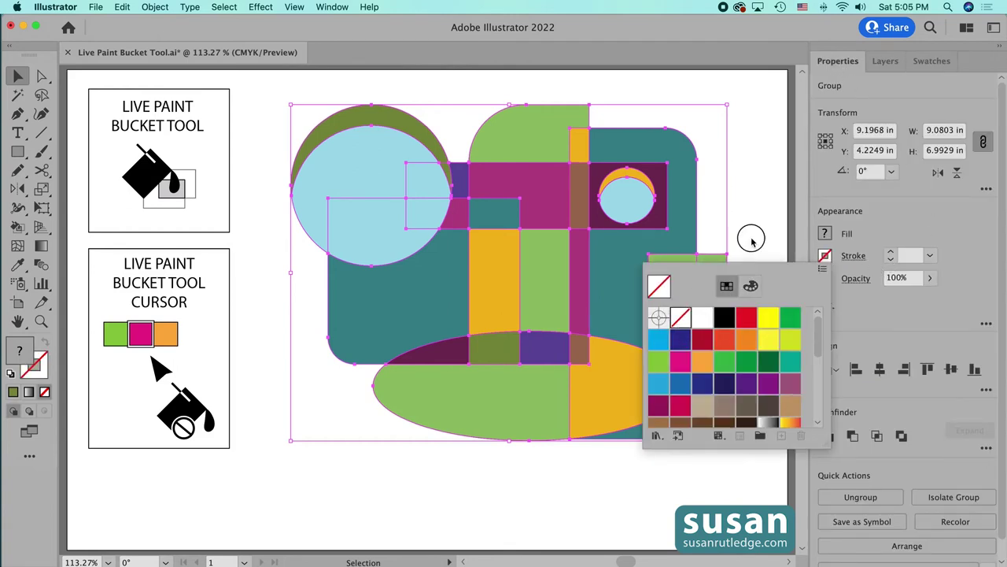
pyautogui.click(751, 242)
pyautogui.click(763, 271)
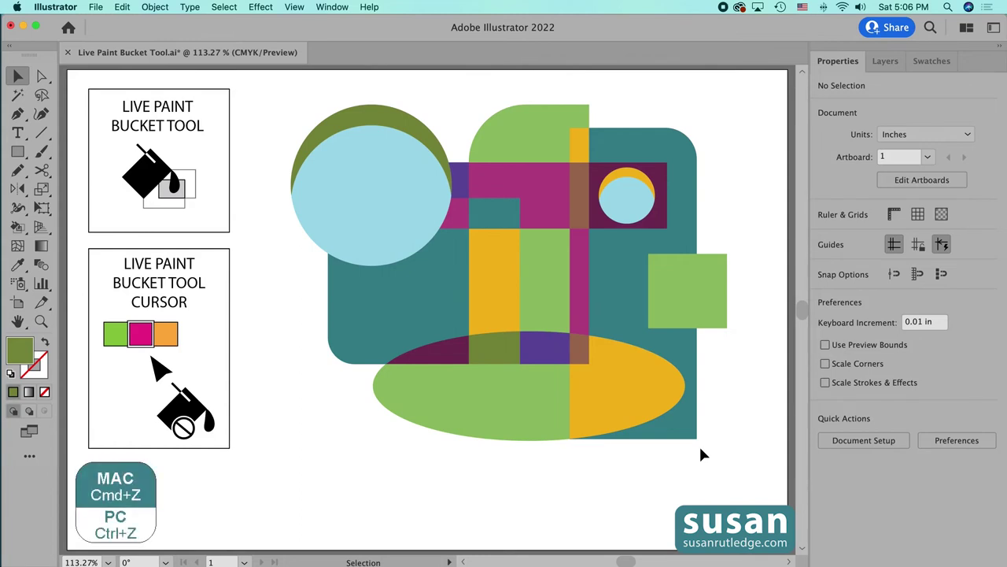
# Undo the stroke removal and the Live Paint expansion
pyautogui.press('super+z')
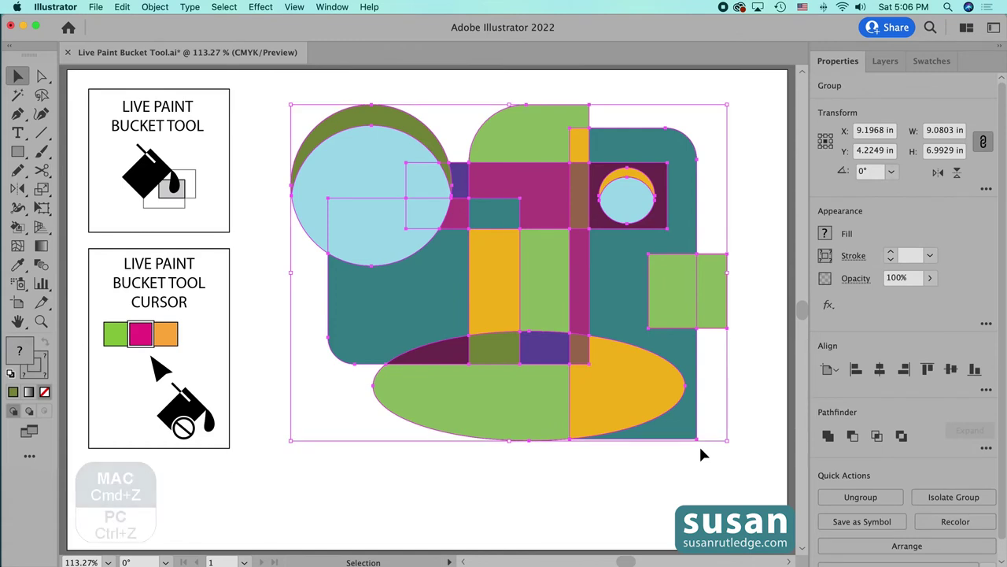
pyautogui.press('super+z')
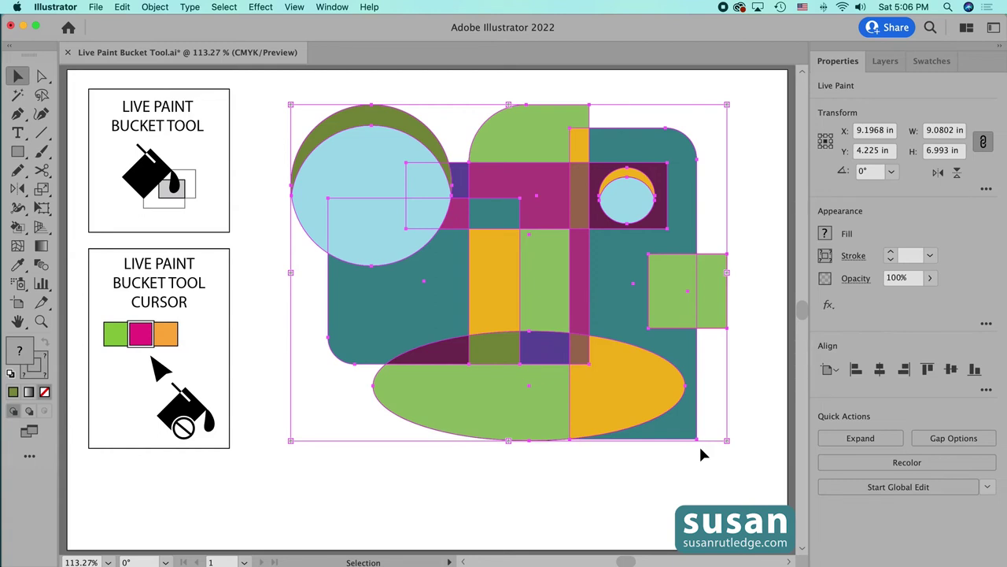
# Release the Live Paint group back to plain outlined paths and deselect them
pyautogui.click(155, 8)
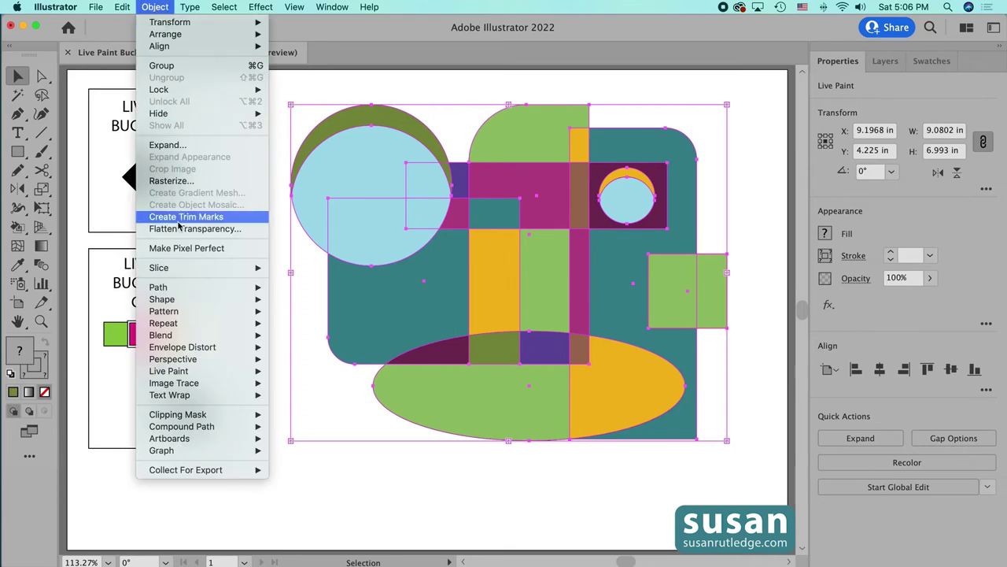
pyautogui.moveTo(201, 370)
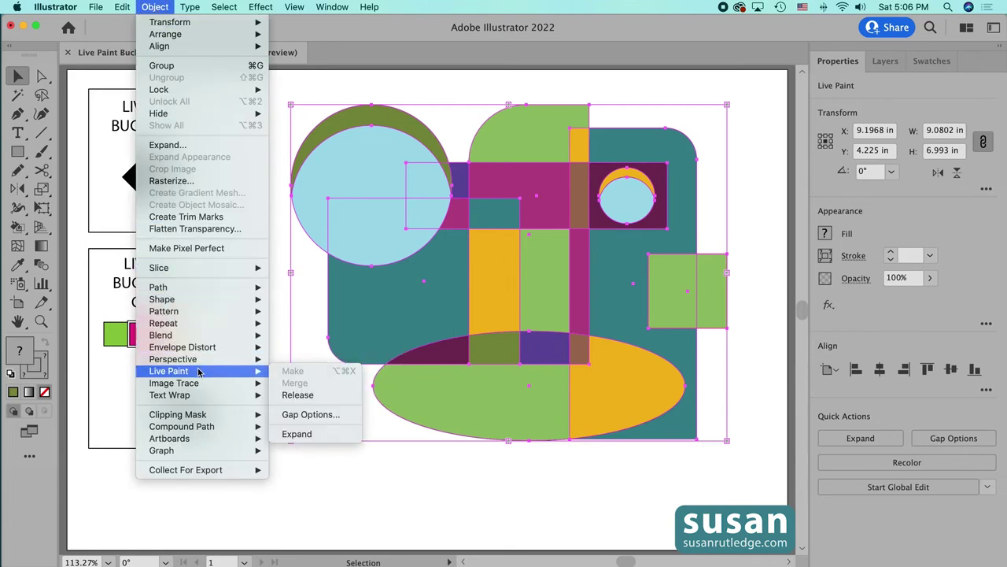
pyautogui.click(298, 395)
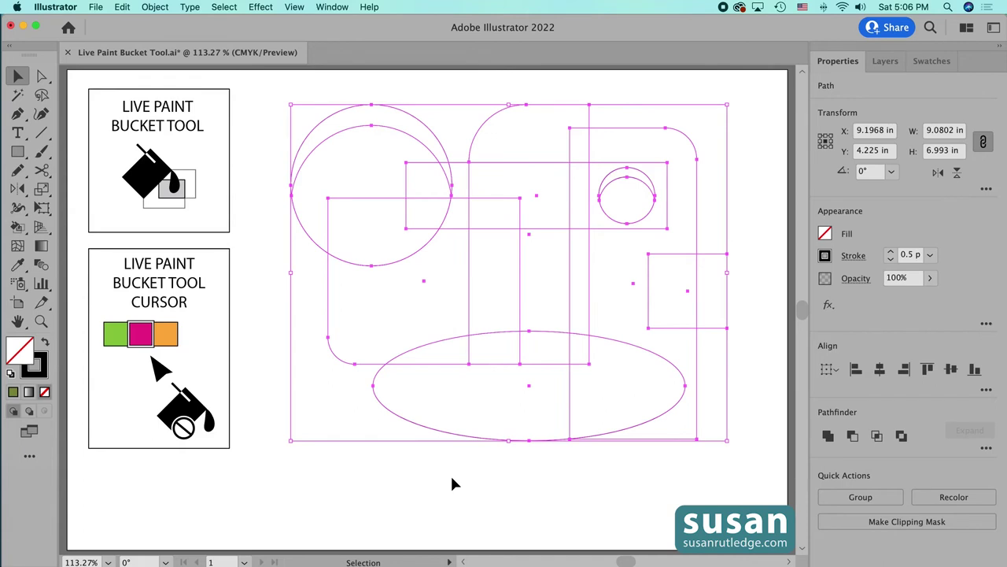
pyautogui.click(533, 468)
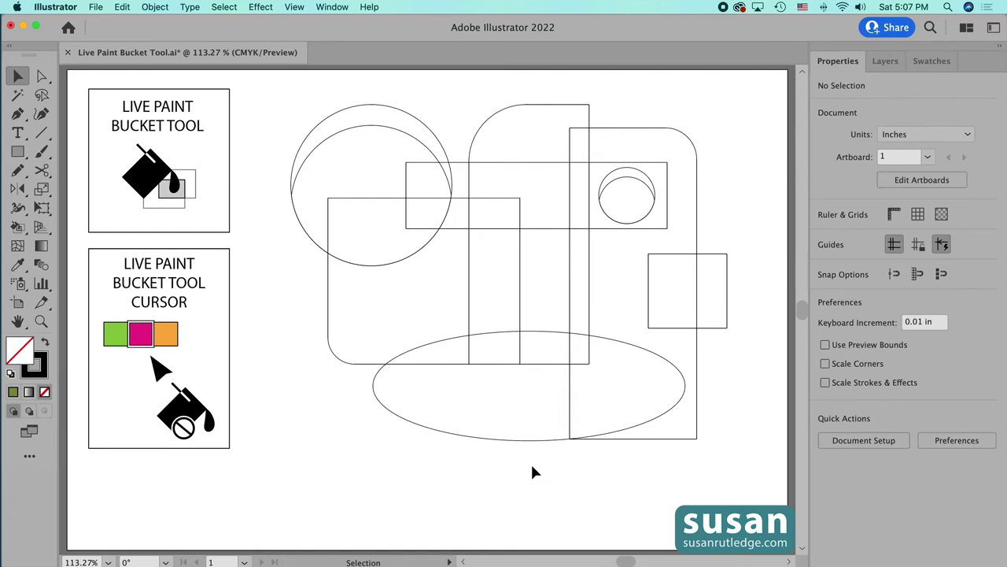
# Hide the Shapes layer and show the Lines layer
pyautogui.click(886, 62)
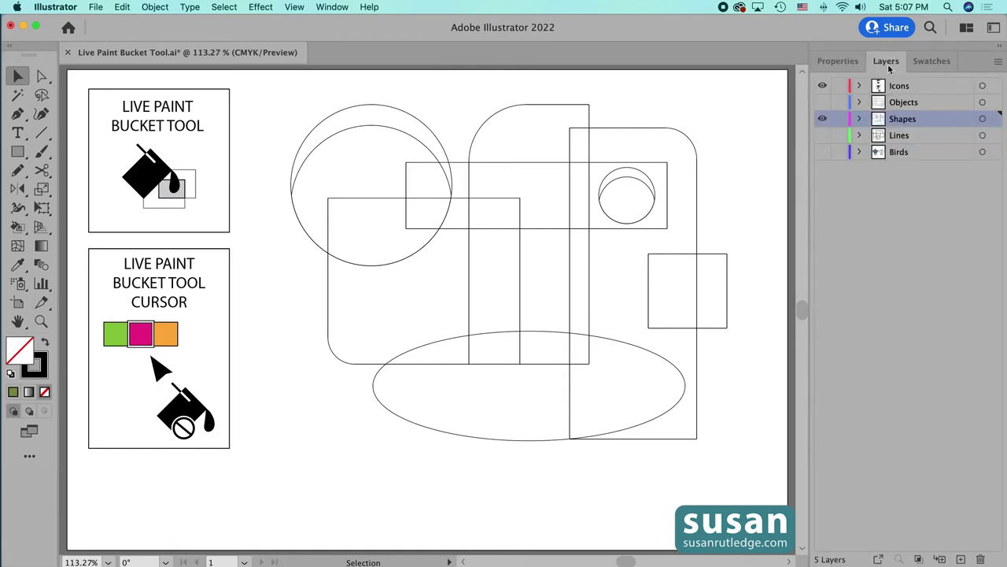
pyautogui.click(822, 121)
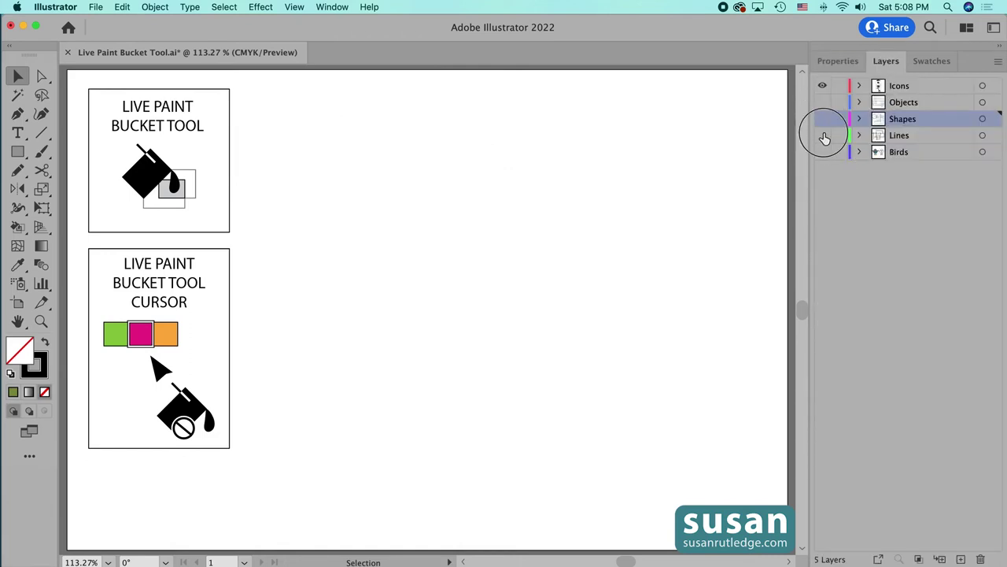
pyautogui.click(822, 137)
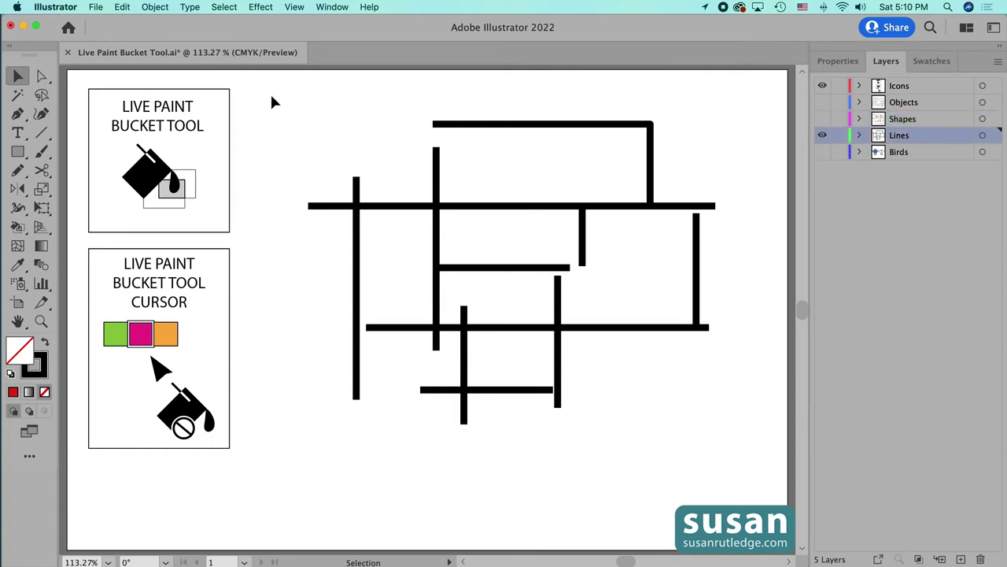
# Convert all the thick black lines into one Live Paint group and set the fill to red from the bright color group
pyautogui.moveTo(277, 93); pyautogui.dragTo(733, 454)
pyautogui.press('k')
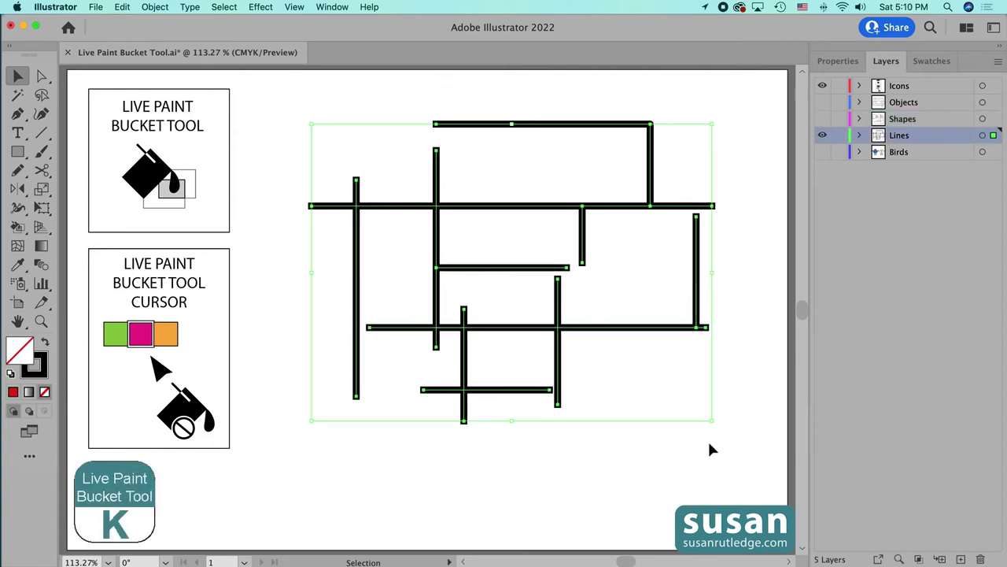
pyautogui.press('k')
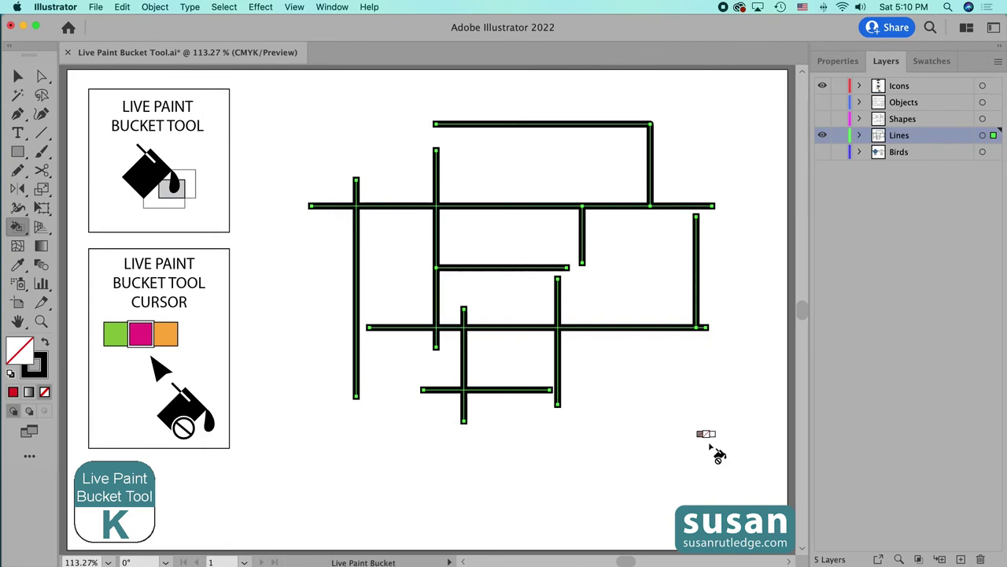
pyautogui.click(629, 263)
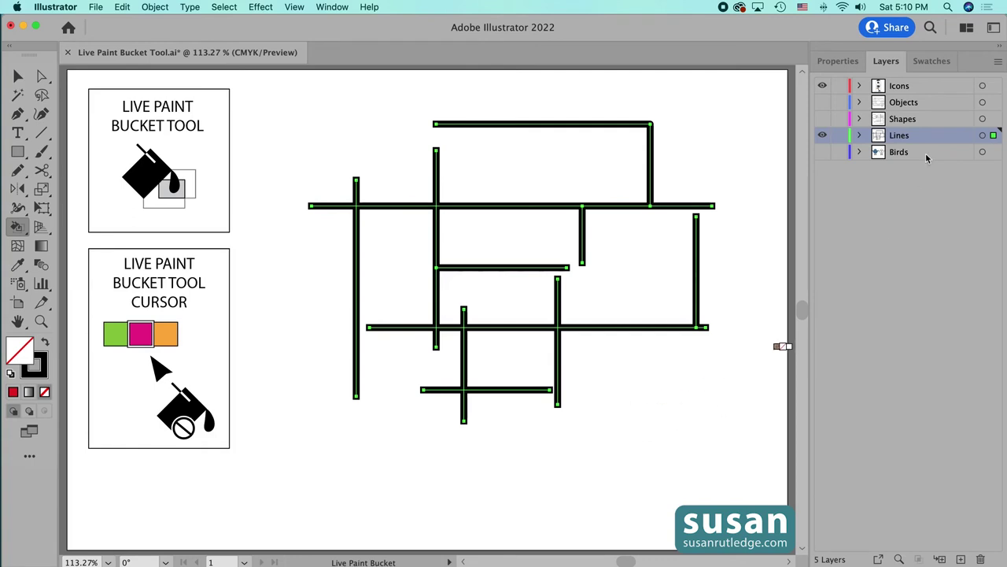
pyautogui.click(932, 61)
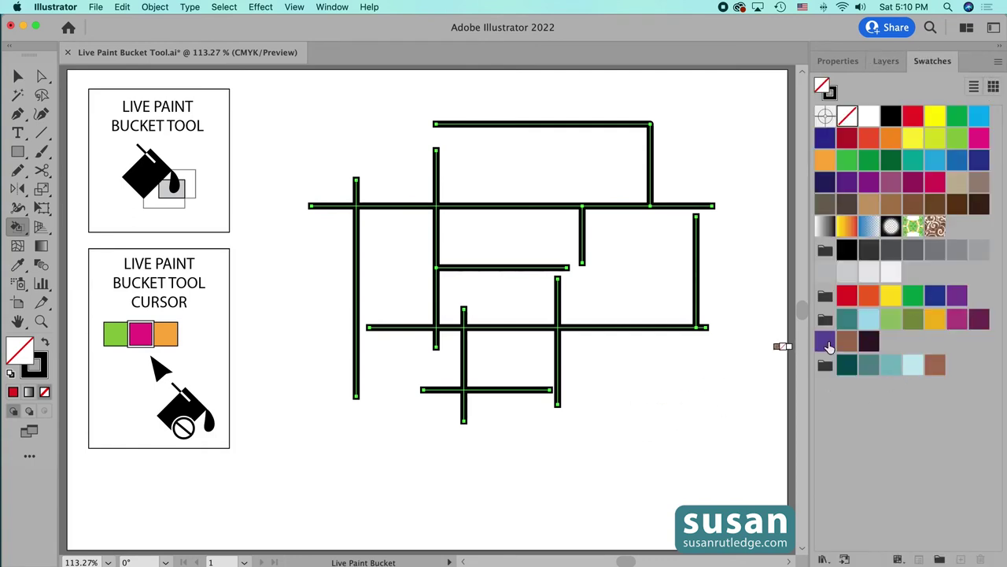
pyautogui.click(847, 295)
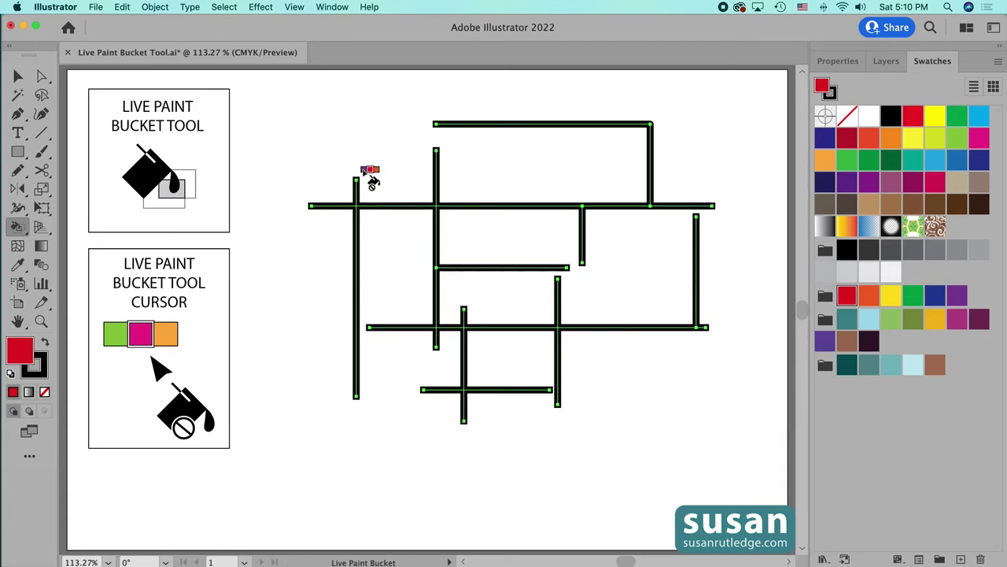
# Open the Live Paint group's gap options, try Medium Gaps and Large Gaps, and make paint stop at Custom Gaps
pyautogui.click(155, 8)
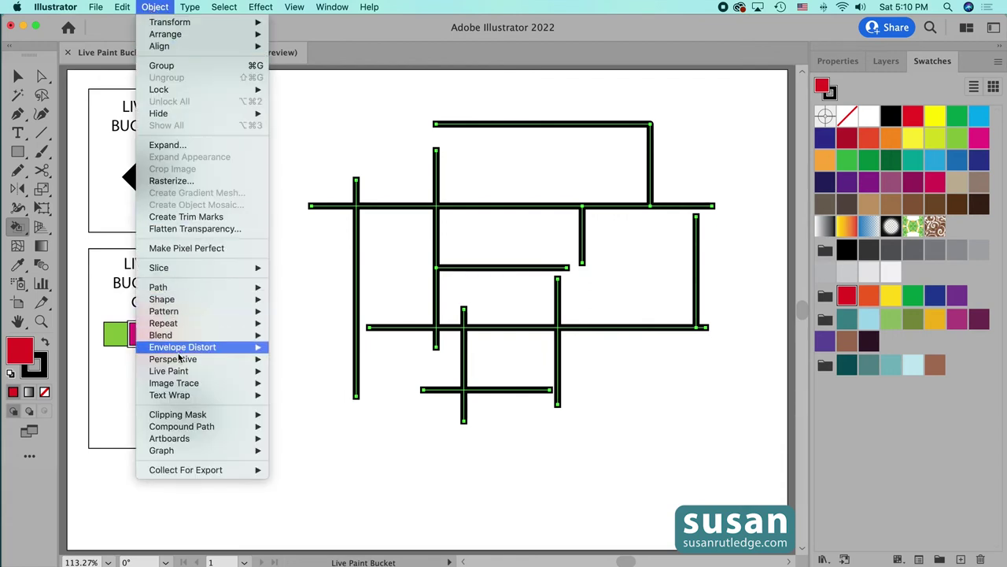
pyautogui.moveTo(178, 375)
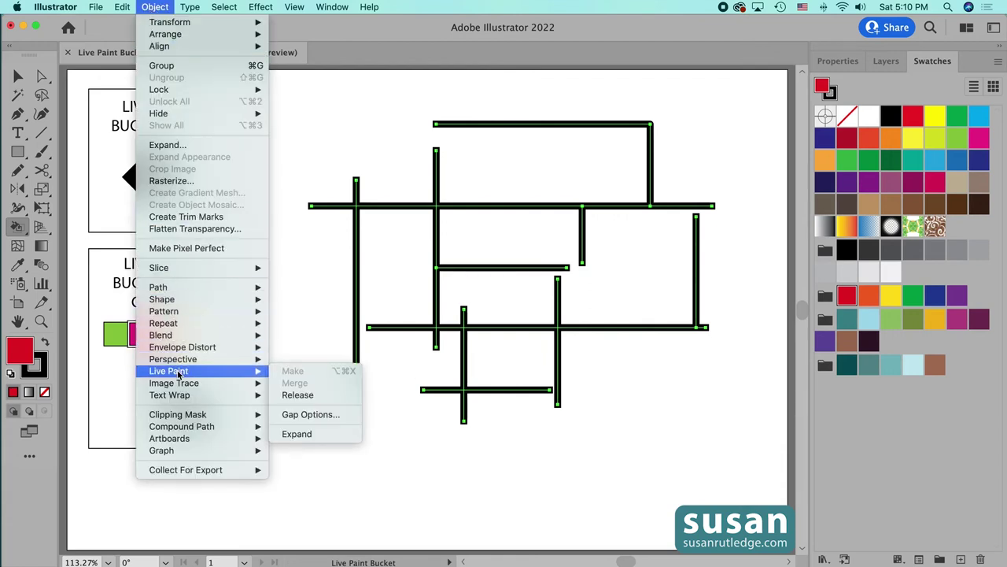
pyautogui.click(329, 415)
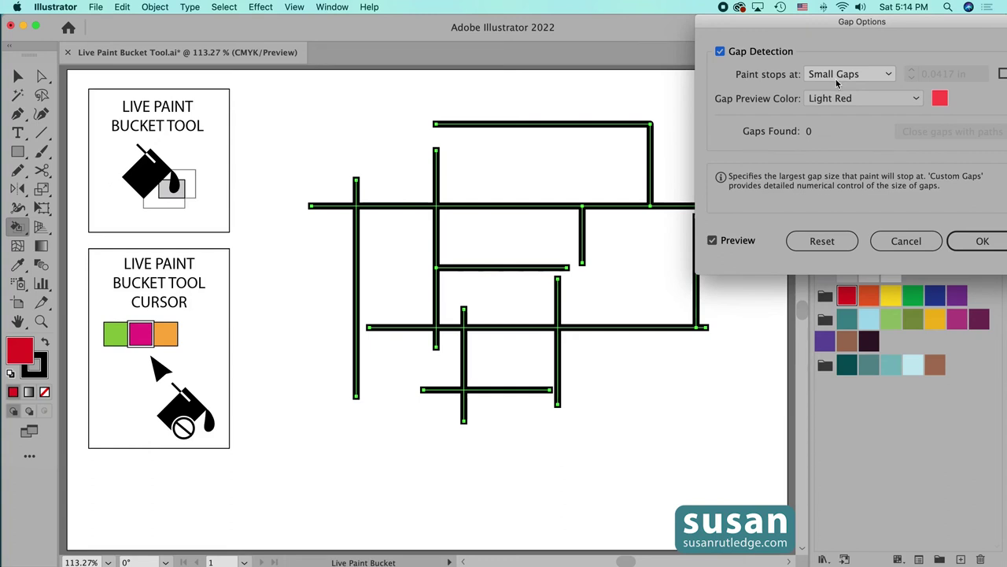
pyautogui.click(894, 76)
pyautogui.click(870, 108)
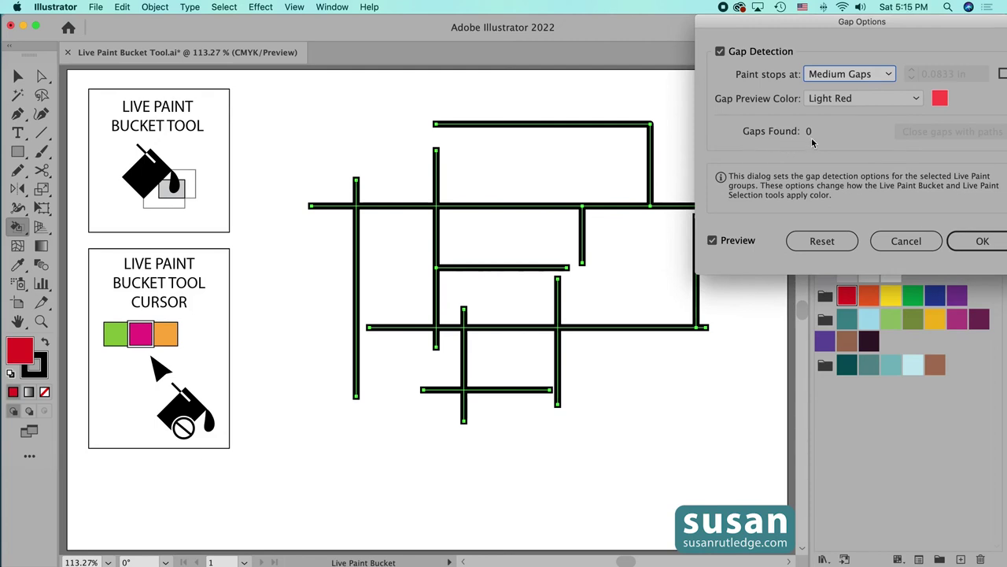
pyautogui.click(888, 74)
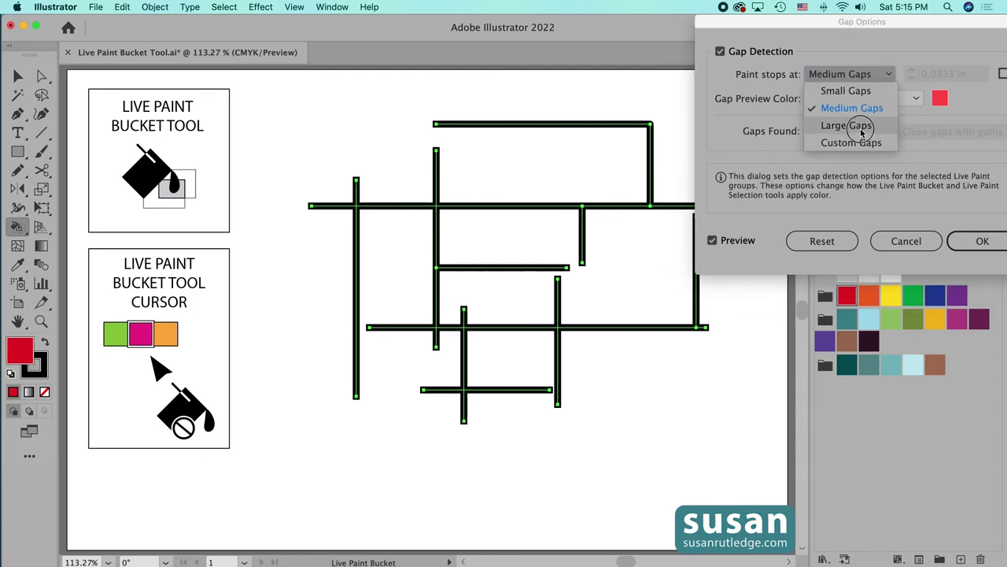
pyautogui.click(862, 132)
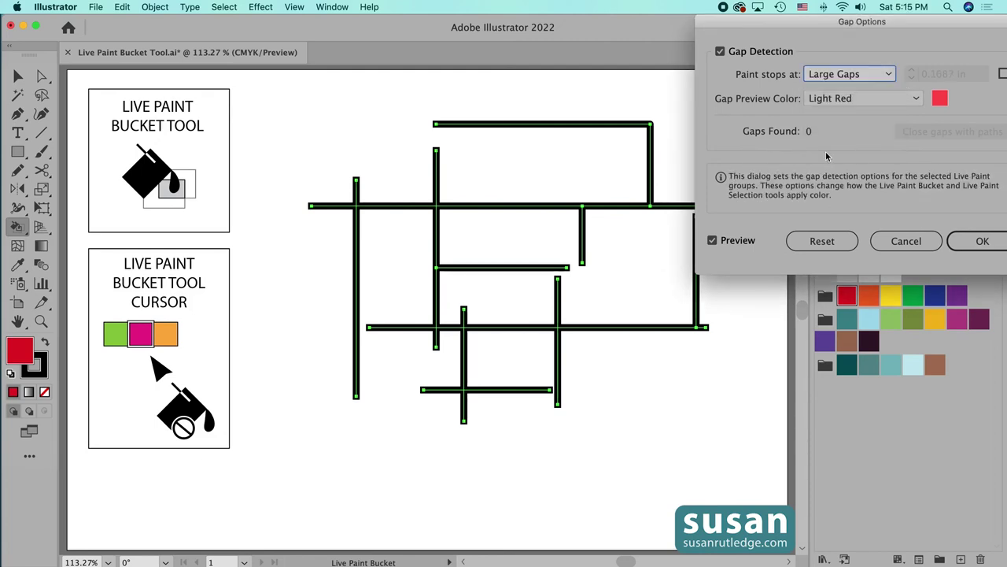
pyautogui.click(888, 74)
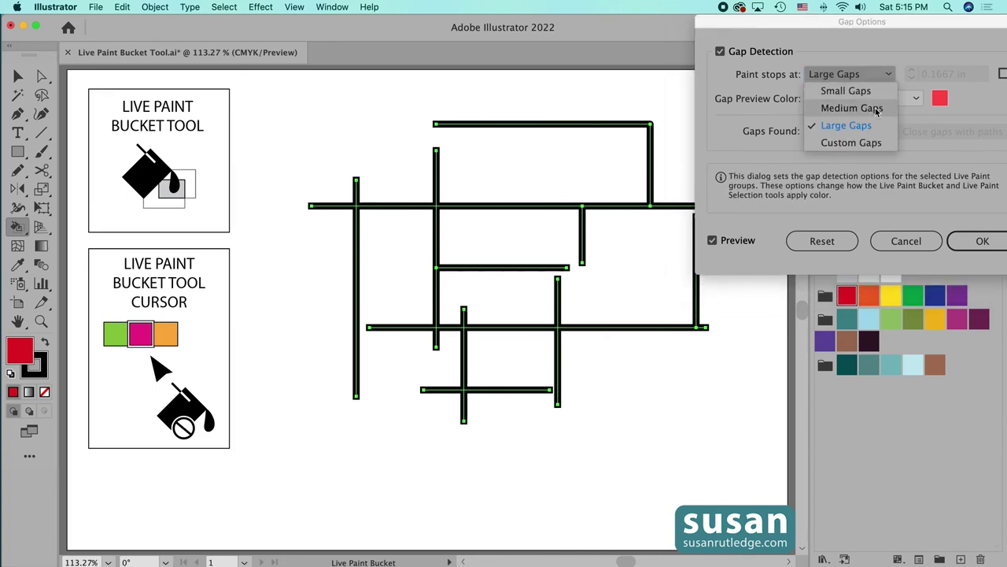
pyautogui.click(850, 143)
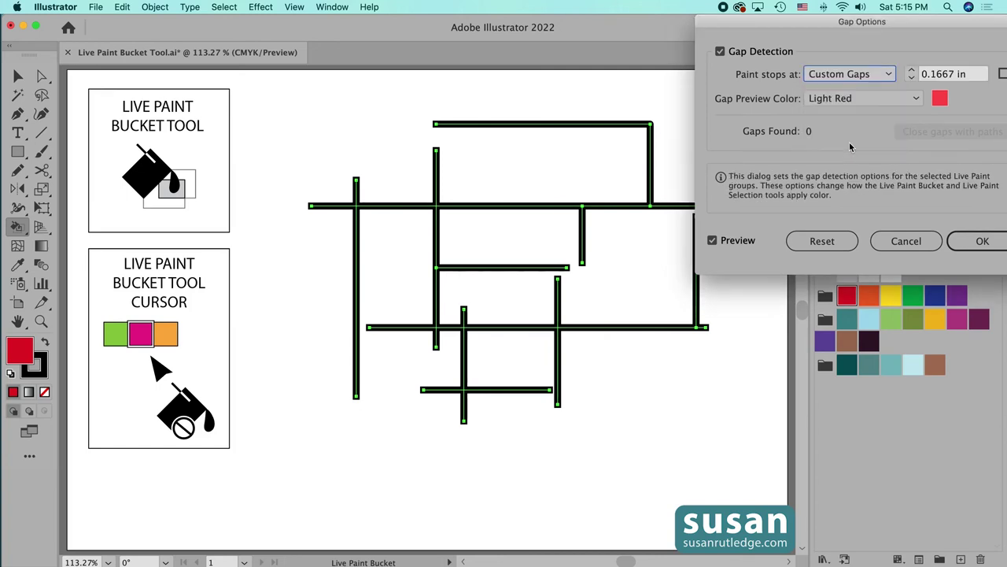
# Raise the custom gap size to 0.625 in
pyautogui.click(912, 71)
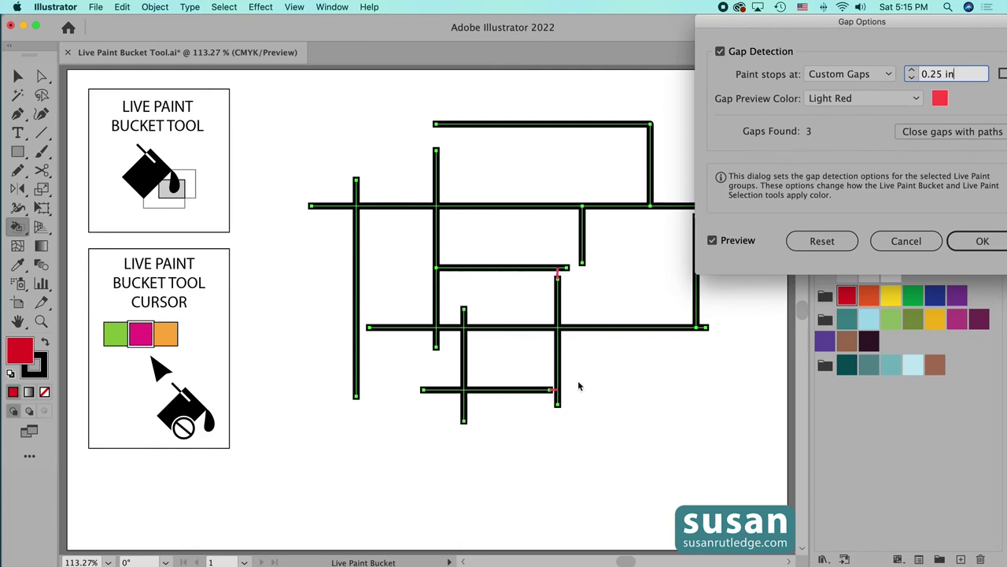
pyautogui.moveTo(748, 26)
pyautogui.mouseDown()
pyautogui.moveTo(780, 26)
pyautogui.moveTo(730, 26)
pyautogui.mouseUp()
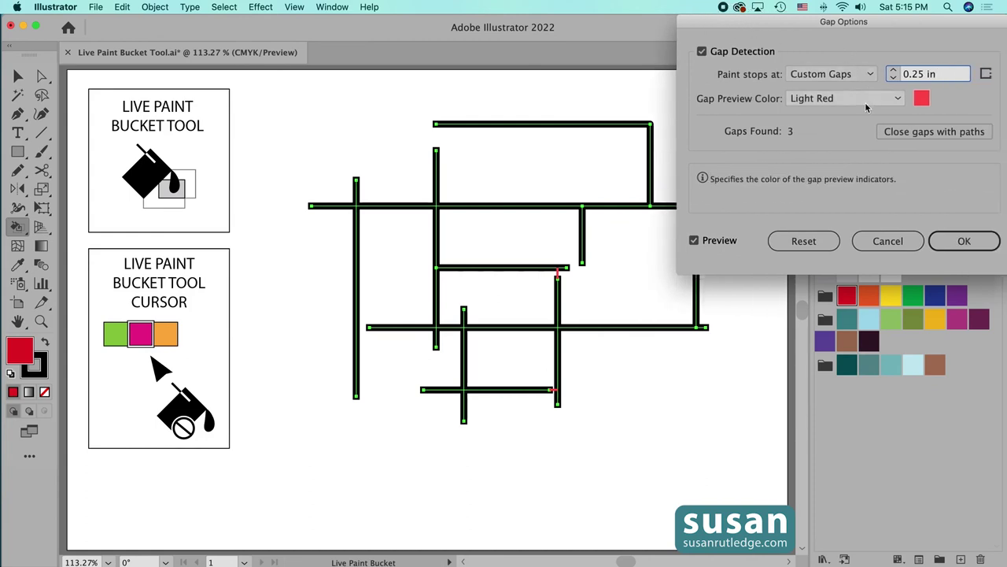
pyautogui.click(893, 71)
pyautogui.click(893, 71)
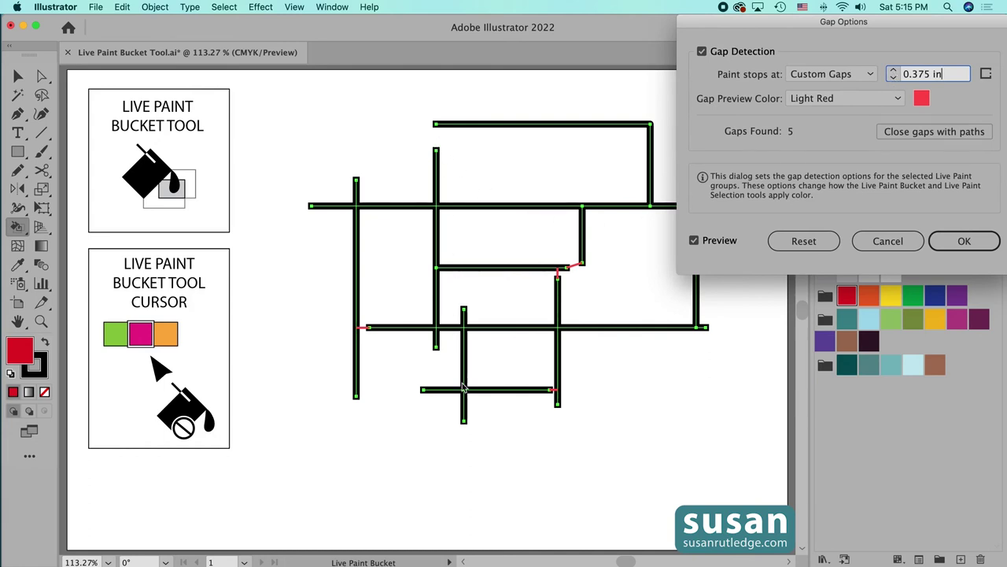
pyautogui.click(893, 71)
pyautogui.click(893, 71)
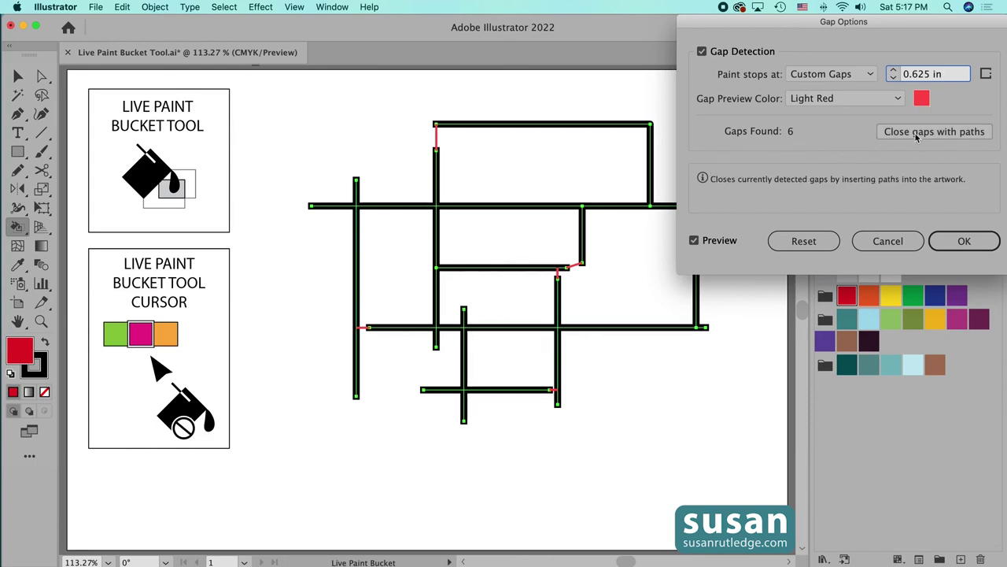
# Try closing the detected gaps with paths, decline the insertion, and accept the gap options
pyautogui.click(916, 136)
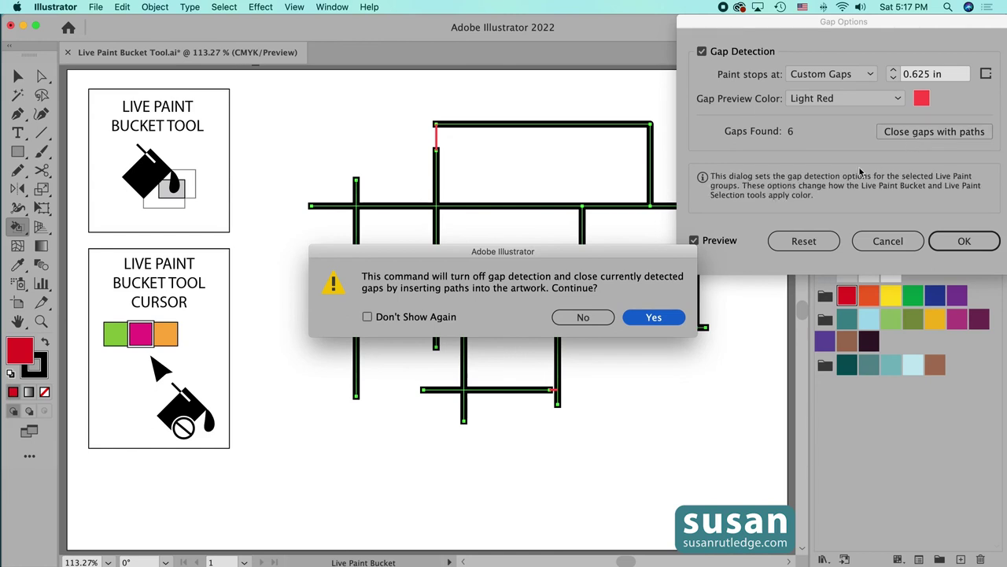
pyautogui.click(598, 318)
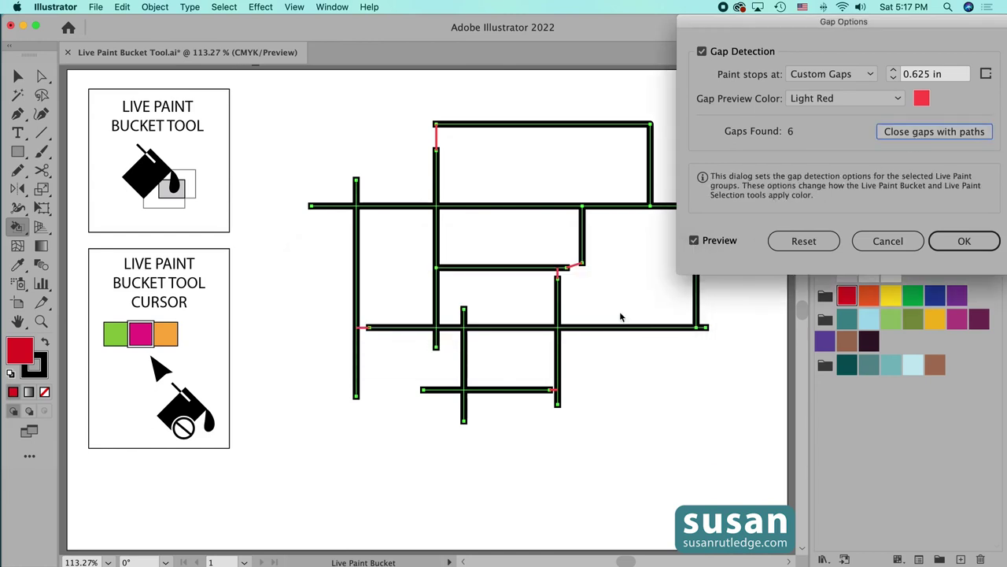
pyautogui.click(969, 244)
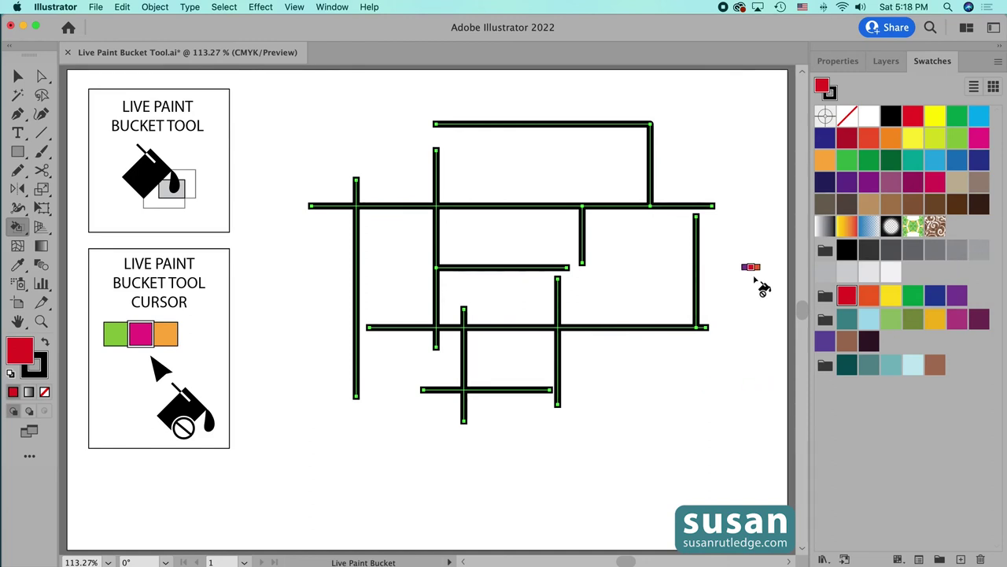
# Paint the uppermost rectangle red, the area above the central horizontal line orange, and the large area beside it yellow
pyautogui.click(575, 164)
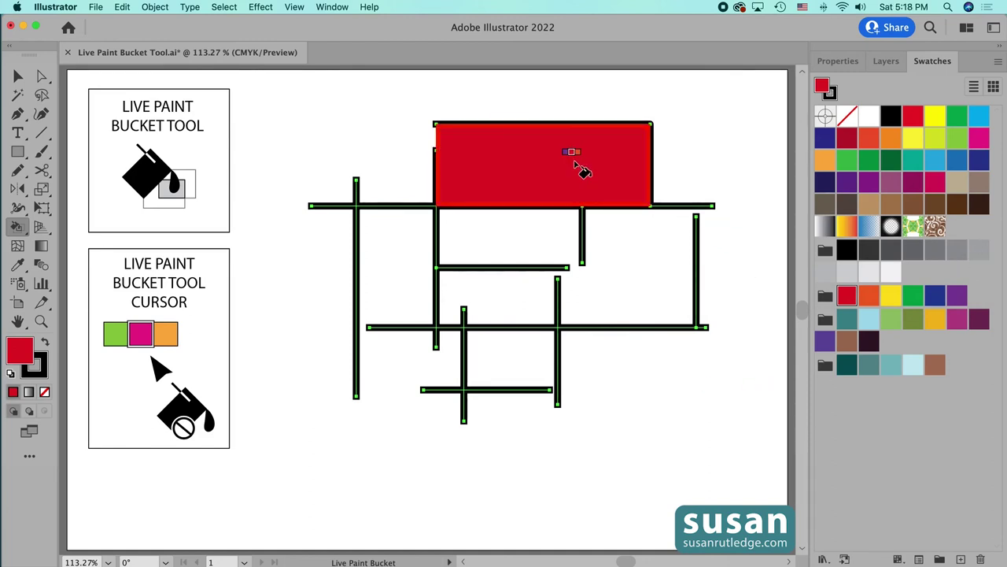
pyautogui.press('Right')
pyautogui.click(527, 296)
pyautogui.press('Right')
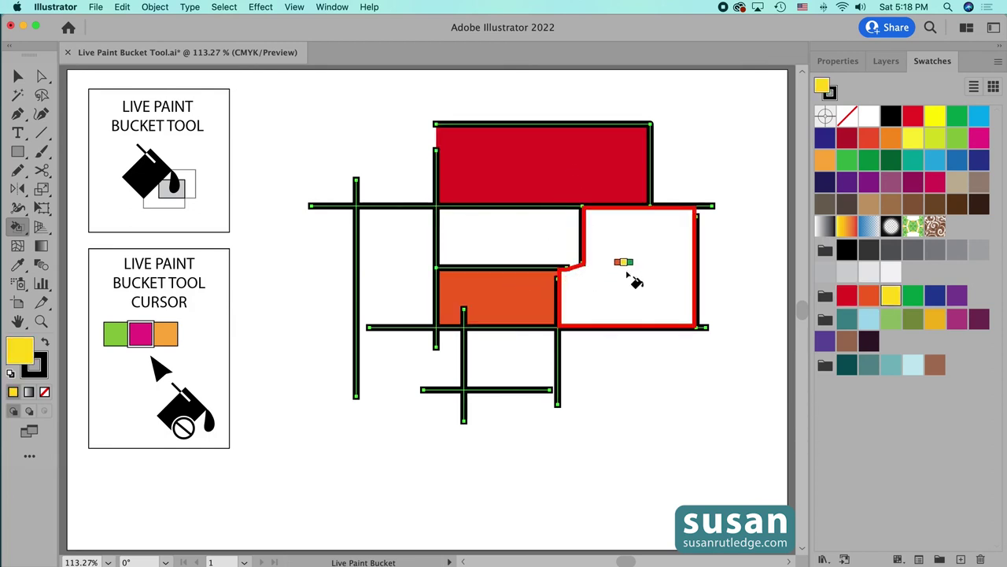
pyautogui.click(634, 281)
# Paint the area below the red rectangle green, the lowest enclosed rectangle blue, and the tall leftmost area purple
pyautogui.press('Right')
pyautogui.click(522, 238)
pyautogui.press('Right')
pyautogui.click(527, 362)
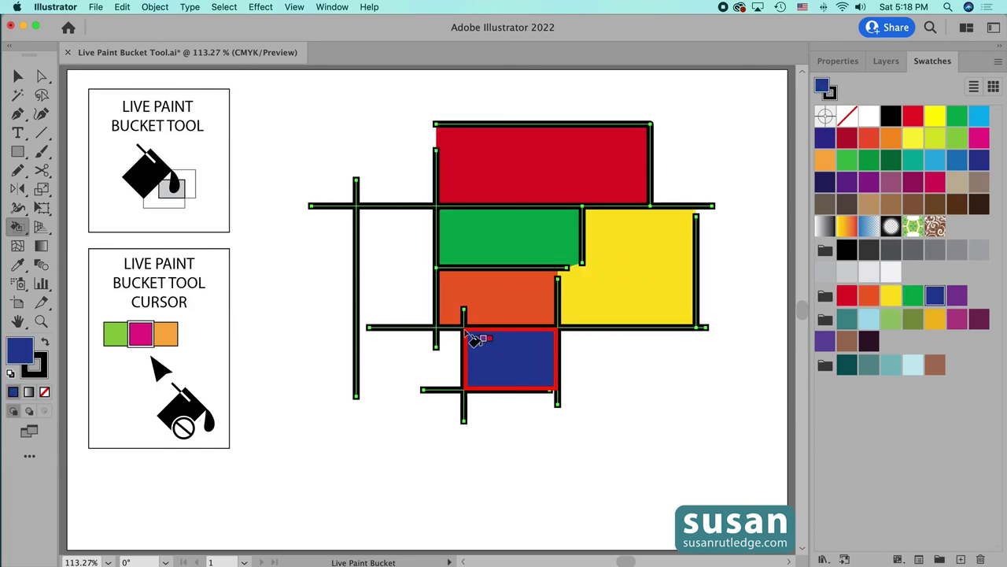
pyautogui.press('Right')
pyautogui.click(405, 272)
pyautogui.press('Right')
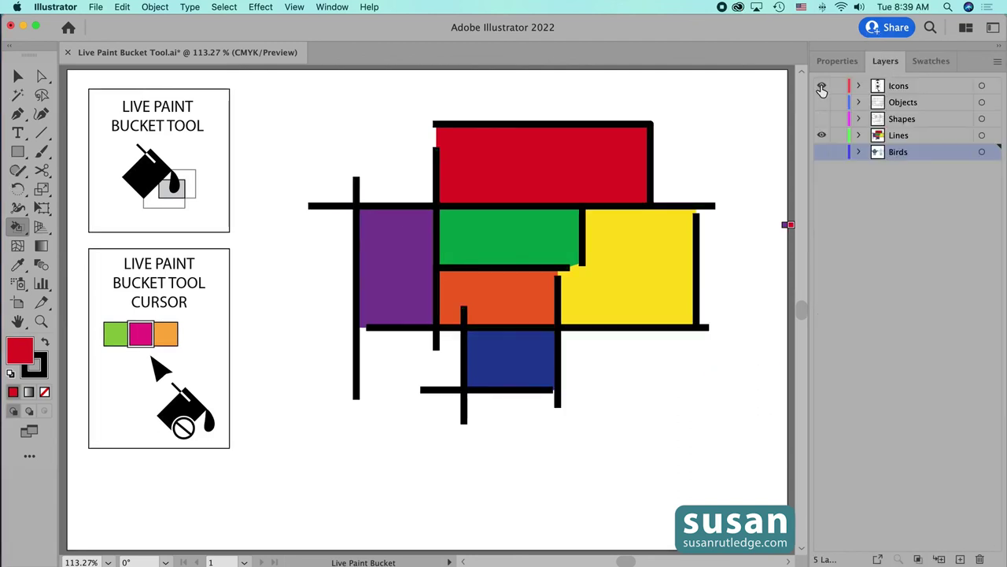
# Hide the Icons and Lines layers and show the Birds layer
pyautogui.click(822, 87)
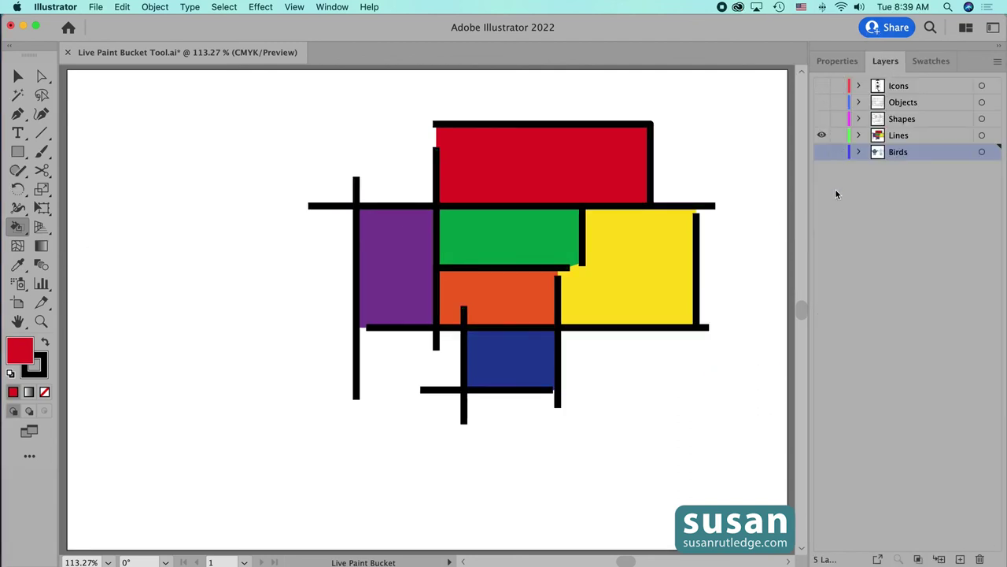
pyautogui.click(823, 138)
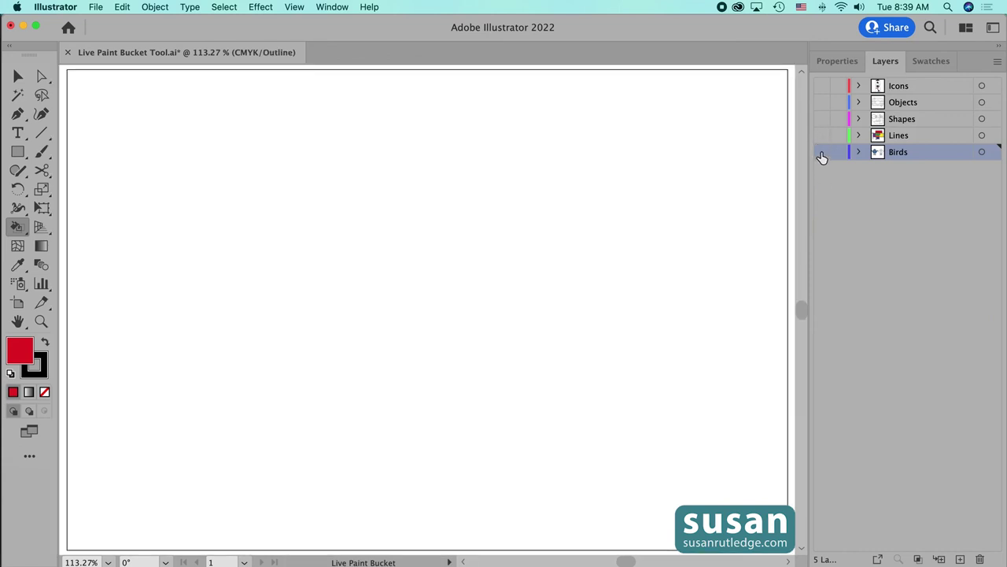
pyautogui.click(821, 154)
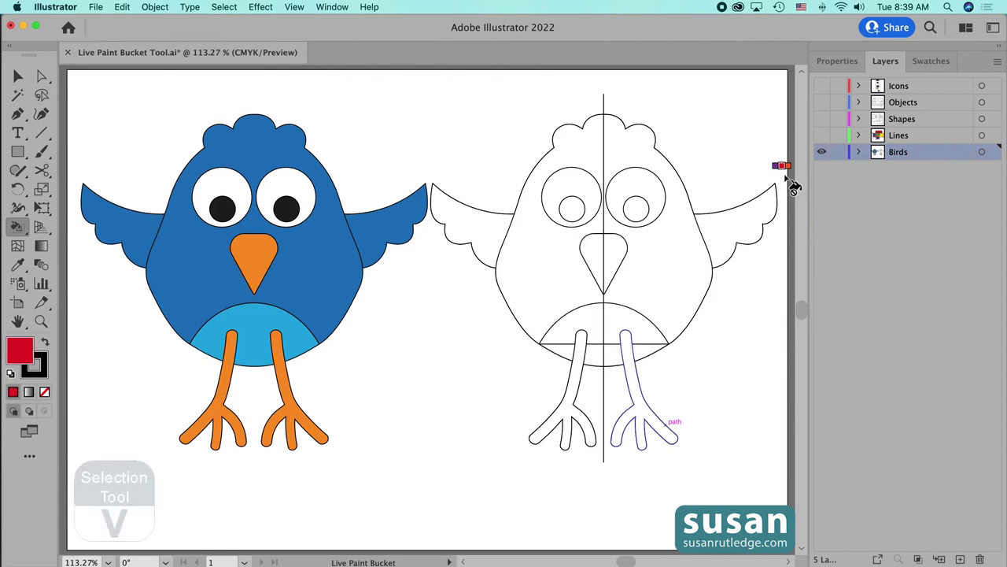
# Convert all the paths of the unpainted bird into one Live Paint group, using the olive green from the two-green color group as fill
pyautogui.press('v')
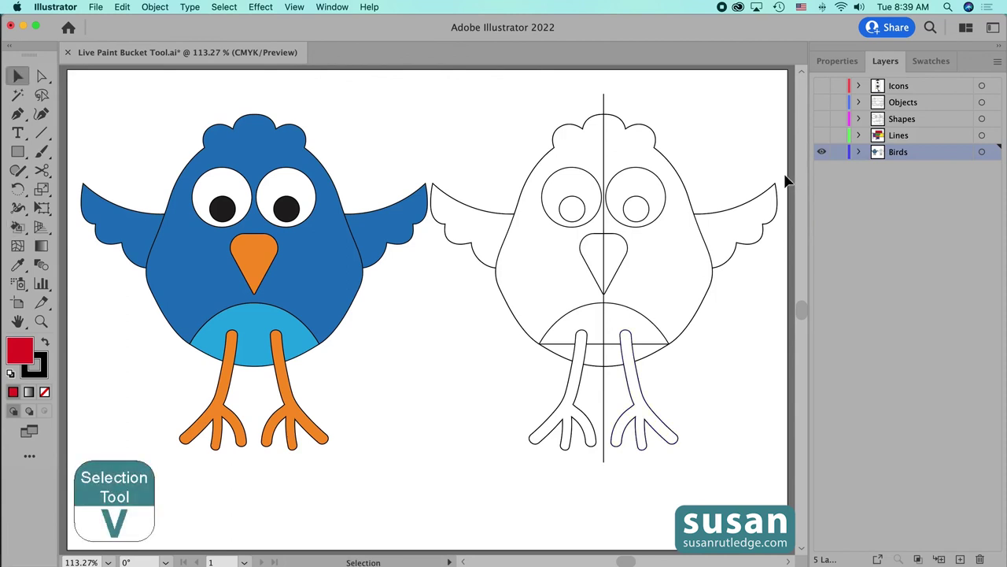
pyautogui.moveTo(465, 96); pyautogui.dragTo(725, 496)
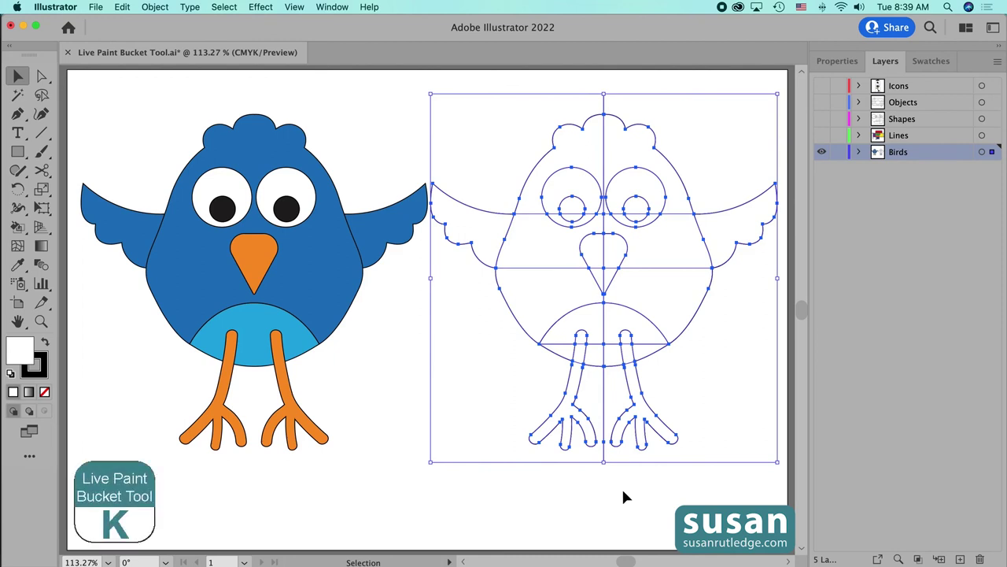
pyautogui.press('k')
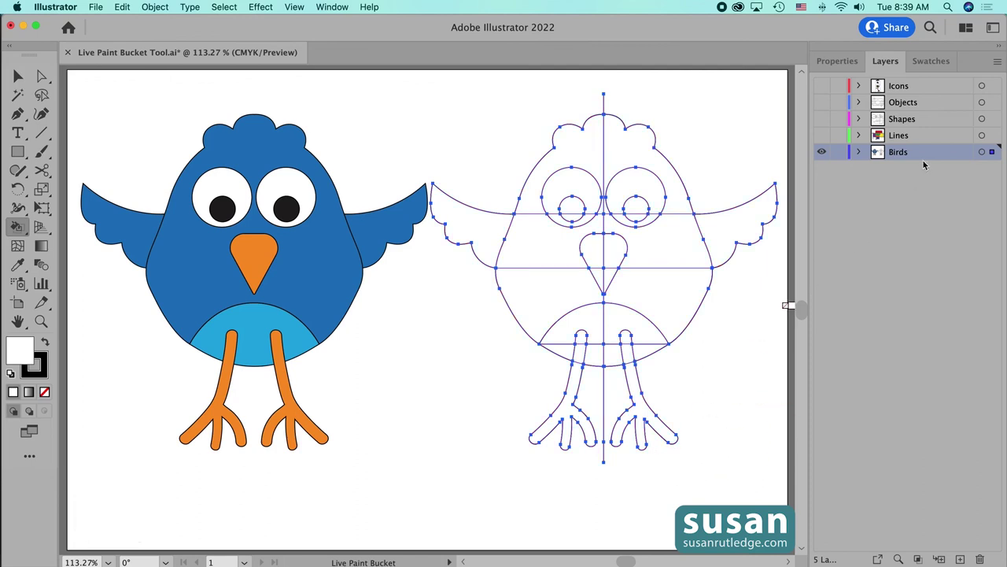
pyautogui.click(931, 61)
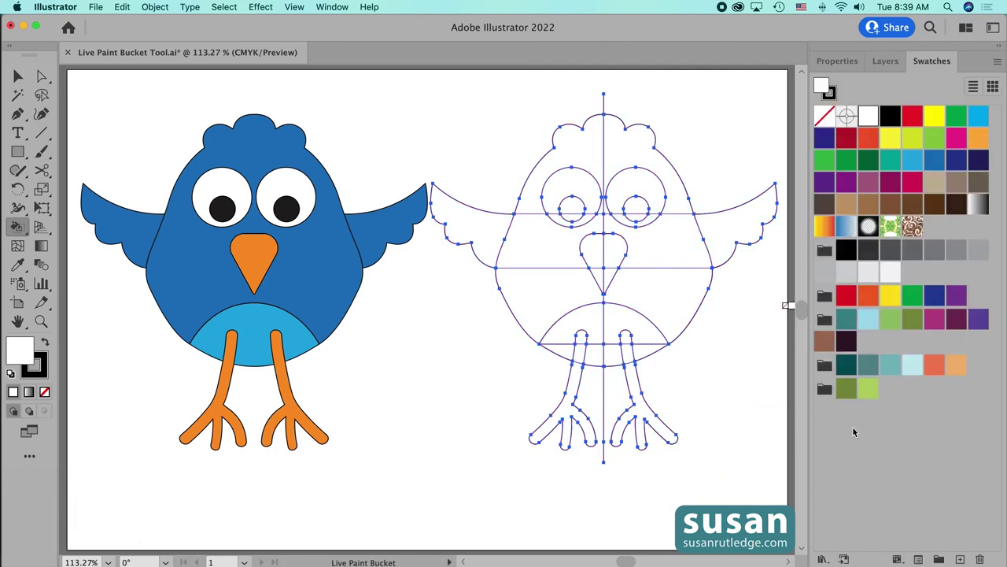
pyautogui.click(844, 389)
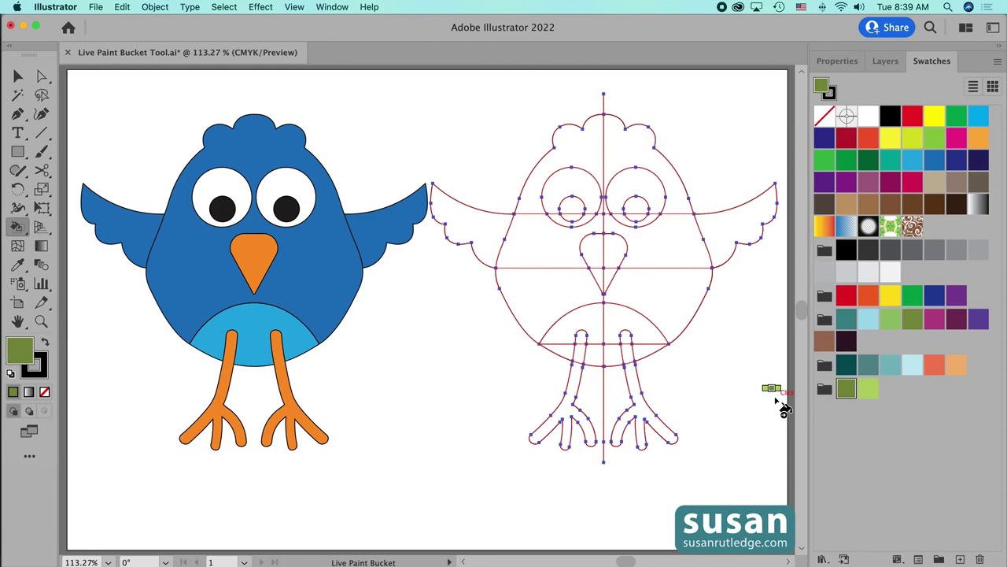
pyautogui.click(580, 152)
# Paint the bird's left body half, left leg, left pupil, right belly half, right beak half, right wing and right eye olive green
pyautogui.click(543, 236)
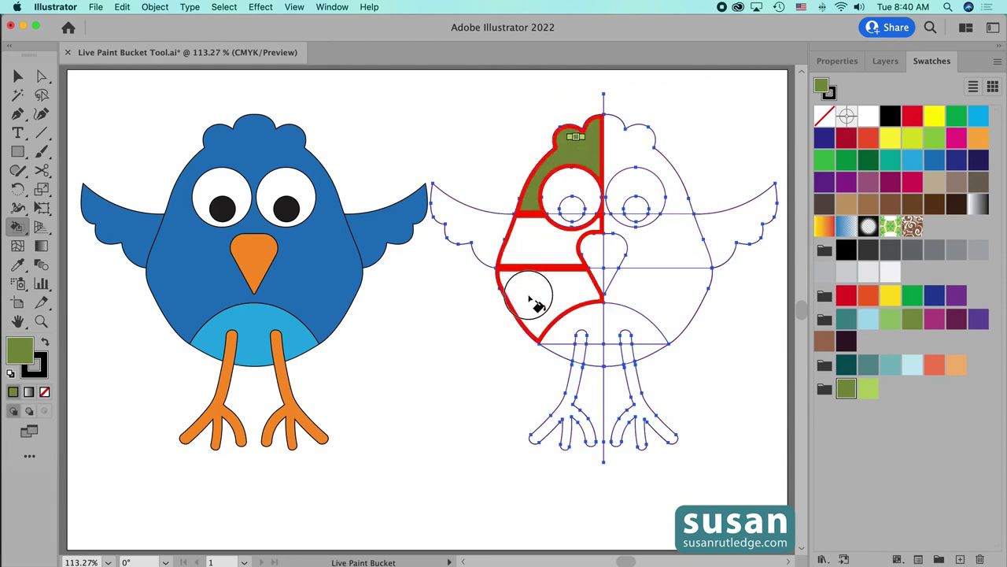
pyautogui.click(532, 295)
pyautogui.click(584, 385)
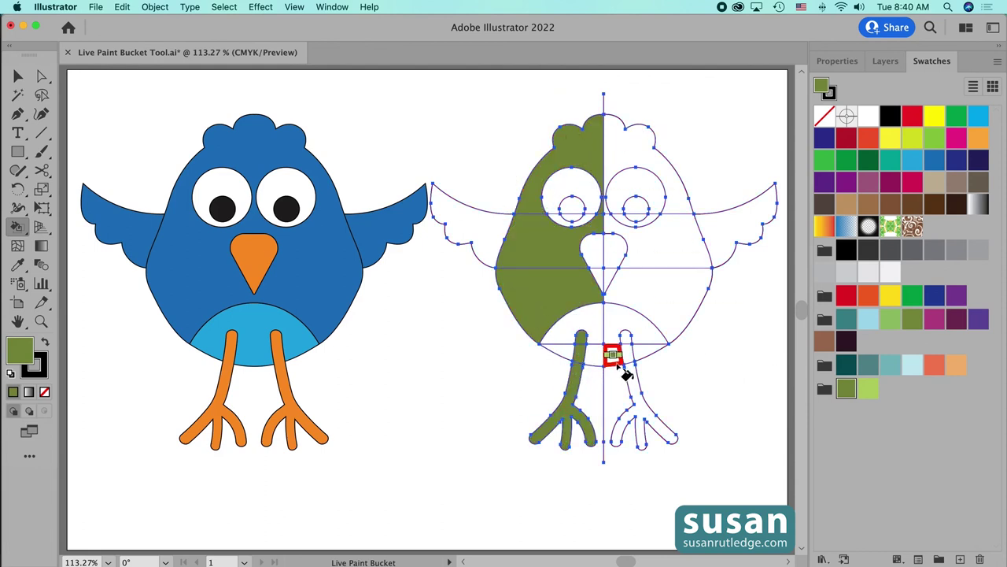
pyautogui.click(646, 332)
pyautogui.click(740, 215)
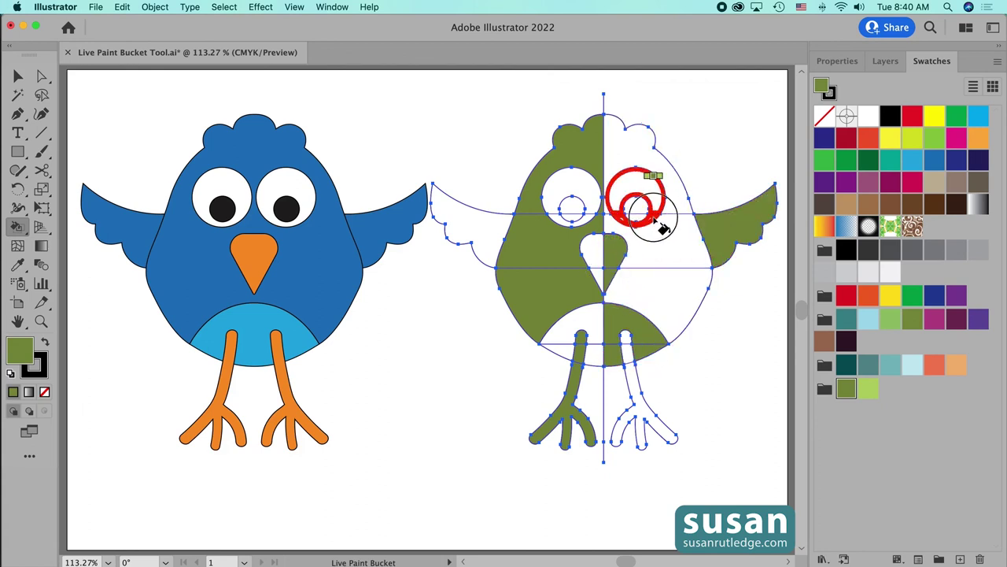
pyautogui.click(653, 200)
pyautogui.click(572, 206)
# Paint the bird's left wing, left belly half, left beak half, left eye, right leg, right body half and right pupil light green
pyautogui.press('Right')
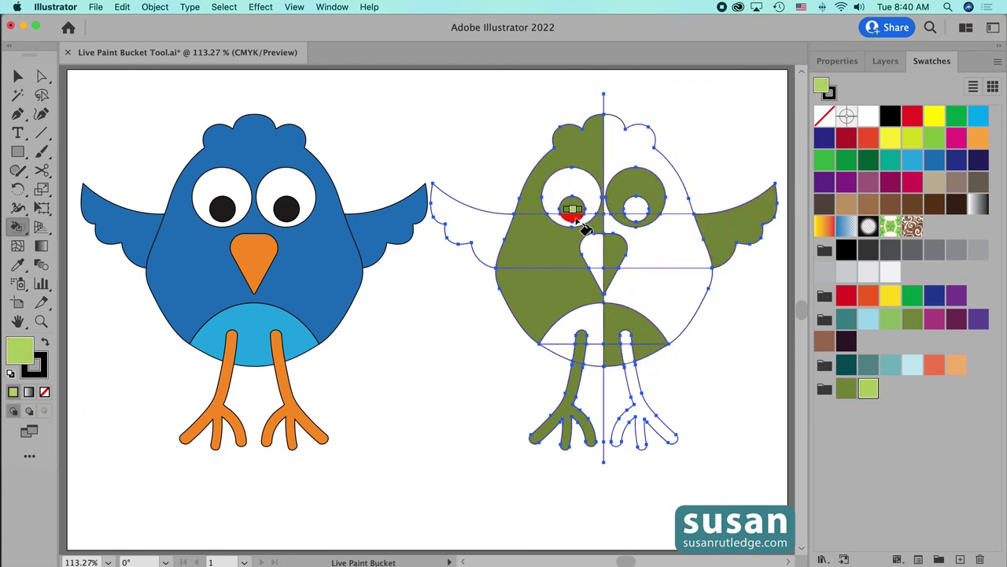
pyautogui.click(463, 219)
pyautogui.click(602, 354)
pyautogui.click(628, 355)
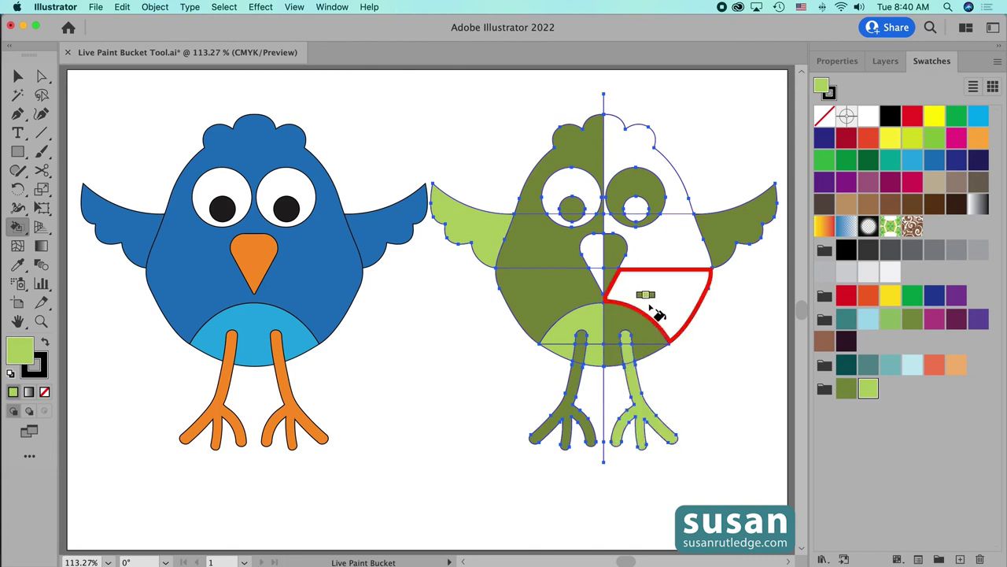
pyautogui.click(652, 295)
pyautogui.click(596, 255)
pyautogui.click(665, 235)
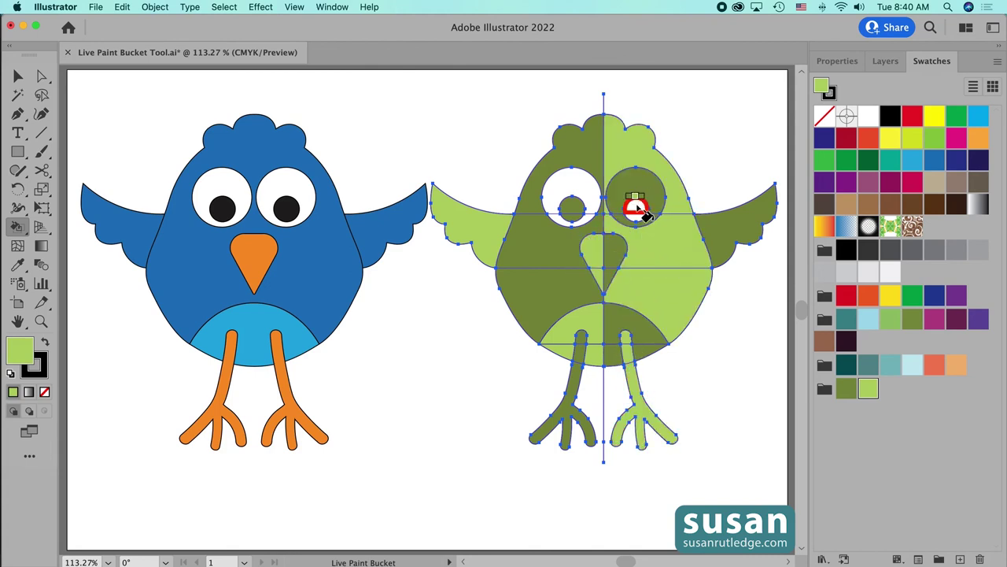
pyautogui.click(636, 209)
pyautogui.click(572, 193)
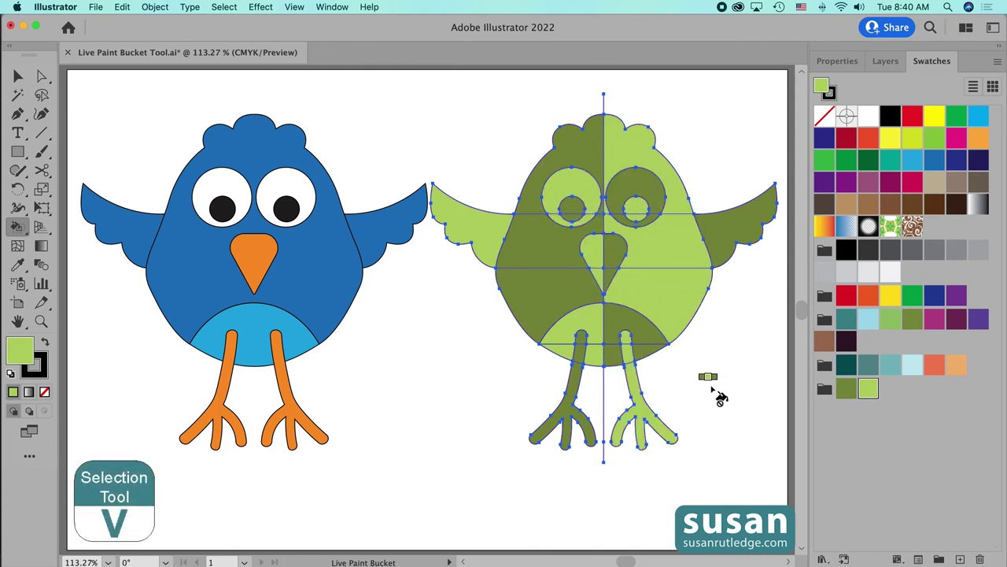
# Expand the two-tone green bird's Live Paint group into regular artwork
pyautogui.press('v')
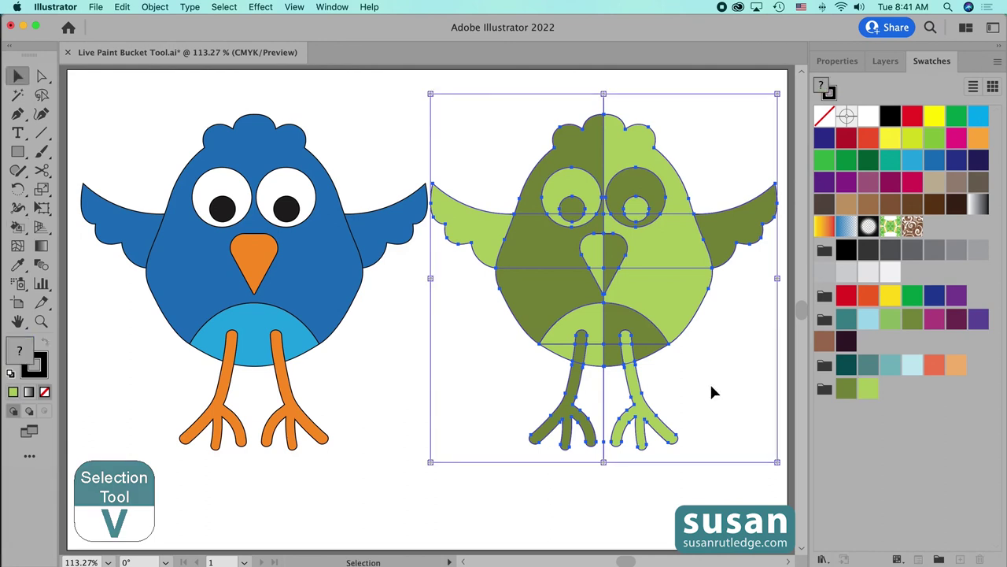
pyautogui.click(155, 7)
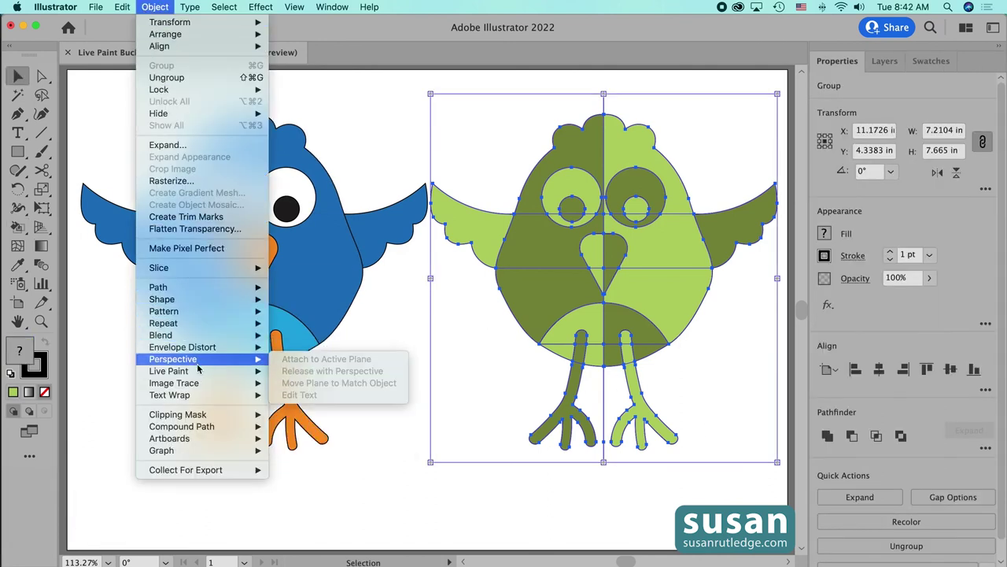
pyautogui.moveTo(198, 370)
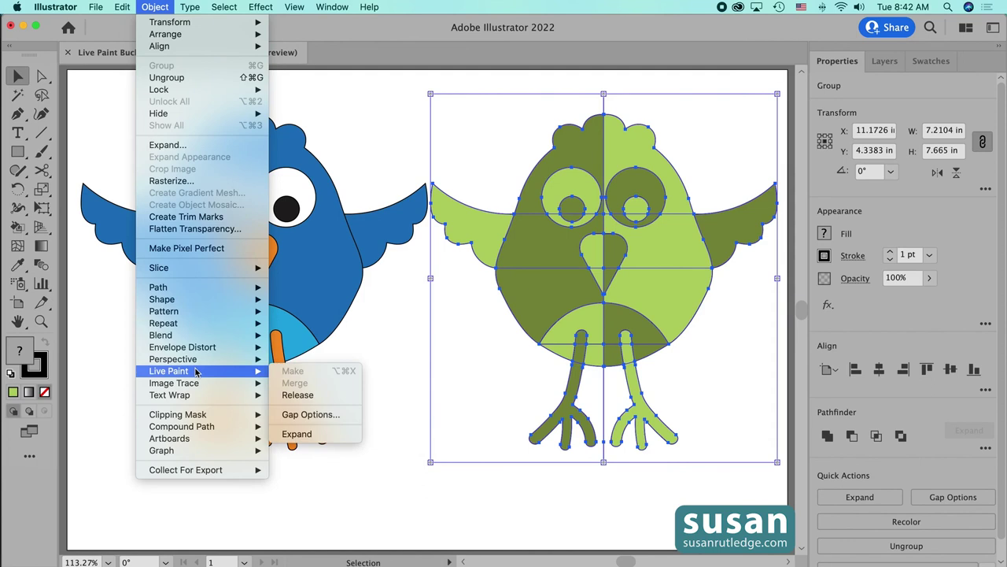
pyautogui.click(296, 433)
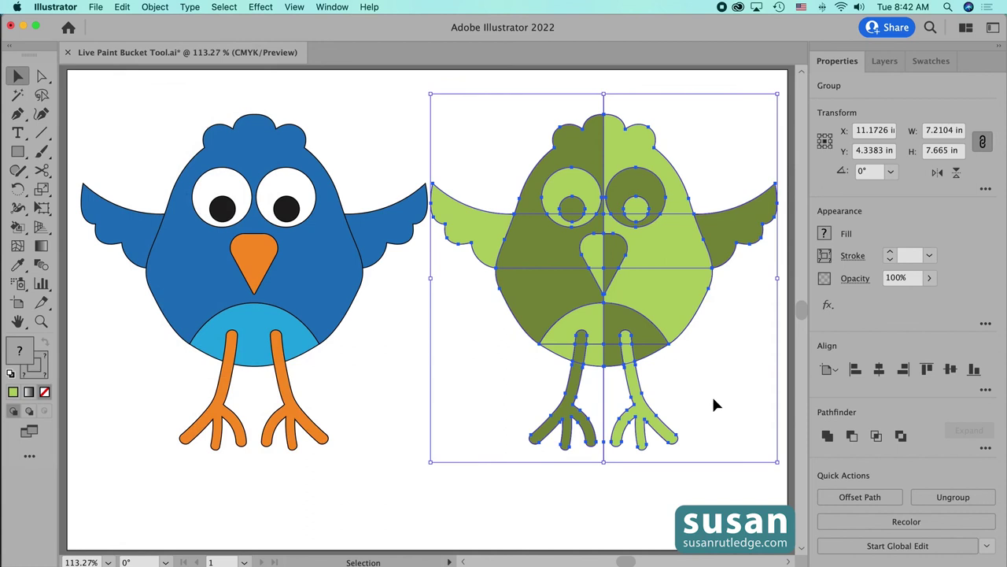
# Remove the stroke from the expanded green bird and deselect it
pyautogui.click(824, 255)
pyautogui.click(659, 174)
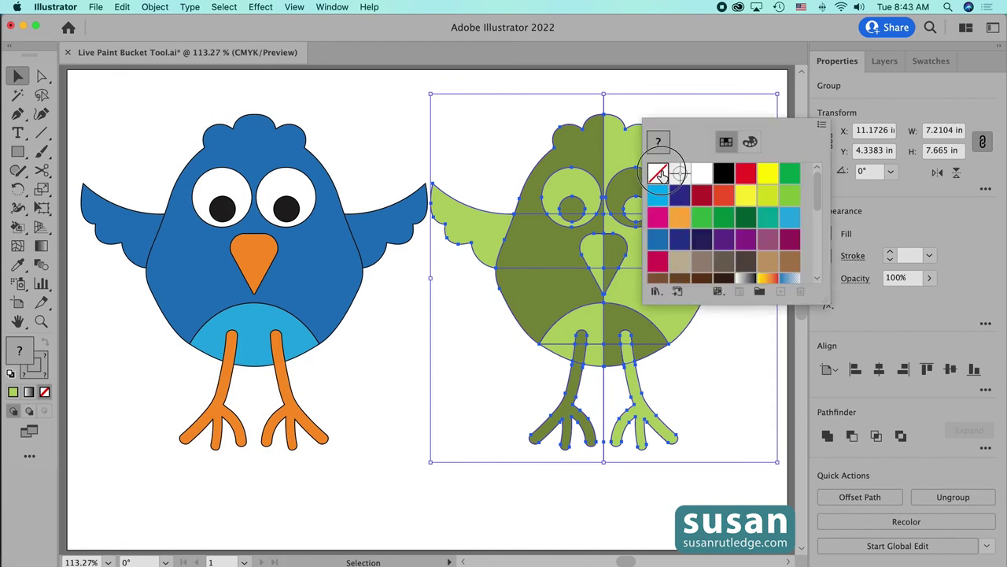
pyautogui.click(720, 489)
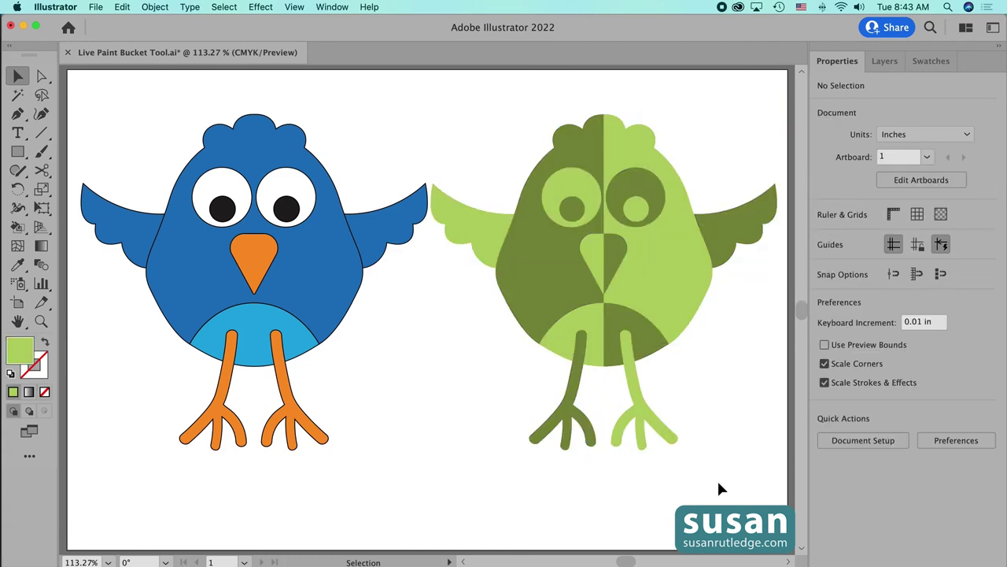